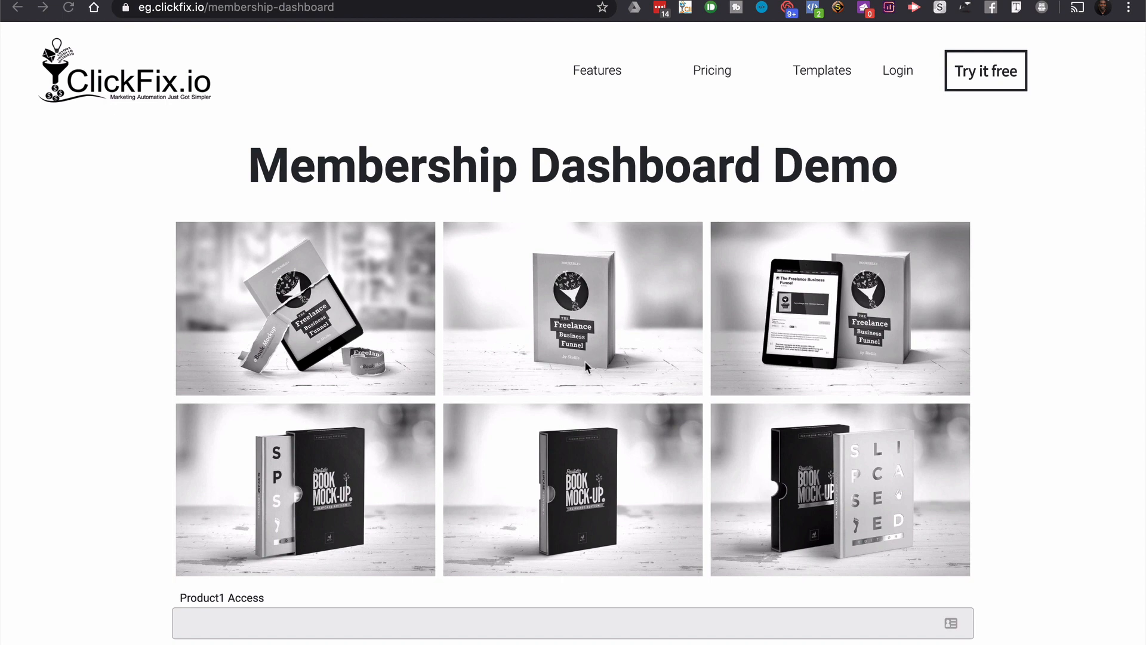
Enter "y" in the Product1 Access field of the membership dashboard demo page
scroll(585, 361, down, 1)
scroll(585, 362, up, 1)
click(284, 615)
text(y)
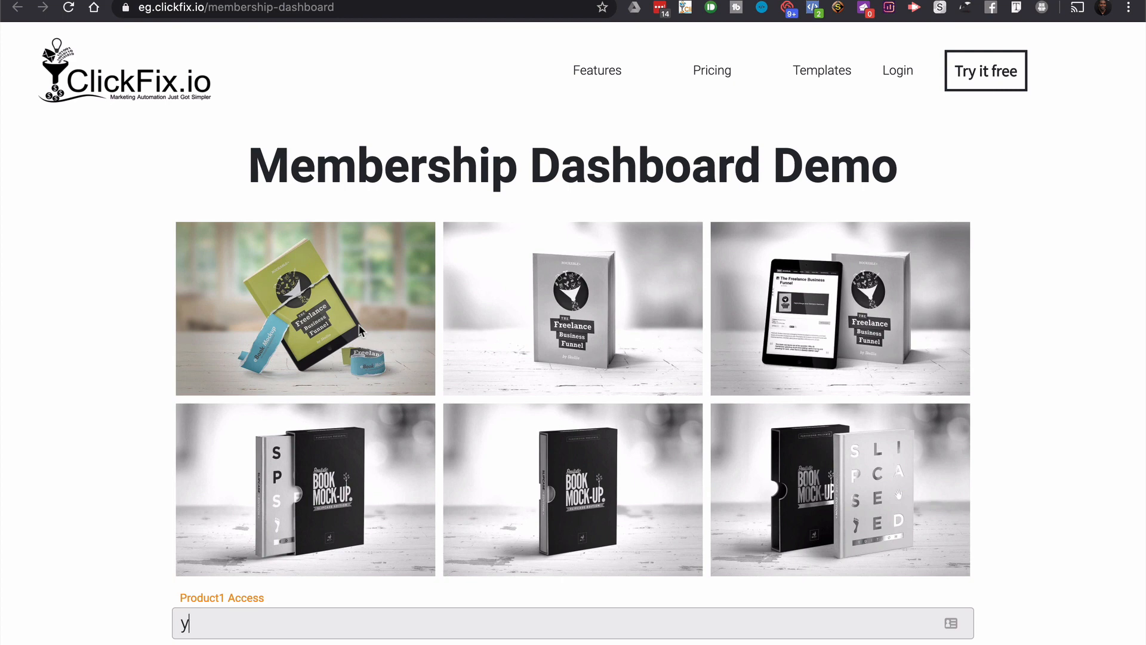
Enter "y" in the Product3 Access and Product5 Access fields, and check the product images above the form
scroll(370, 465, down, 5)
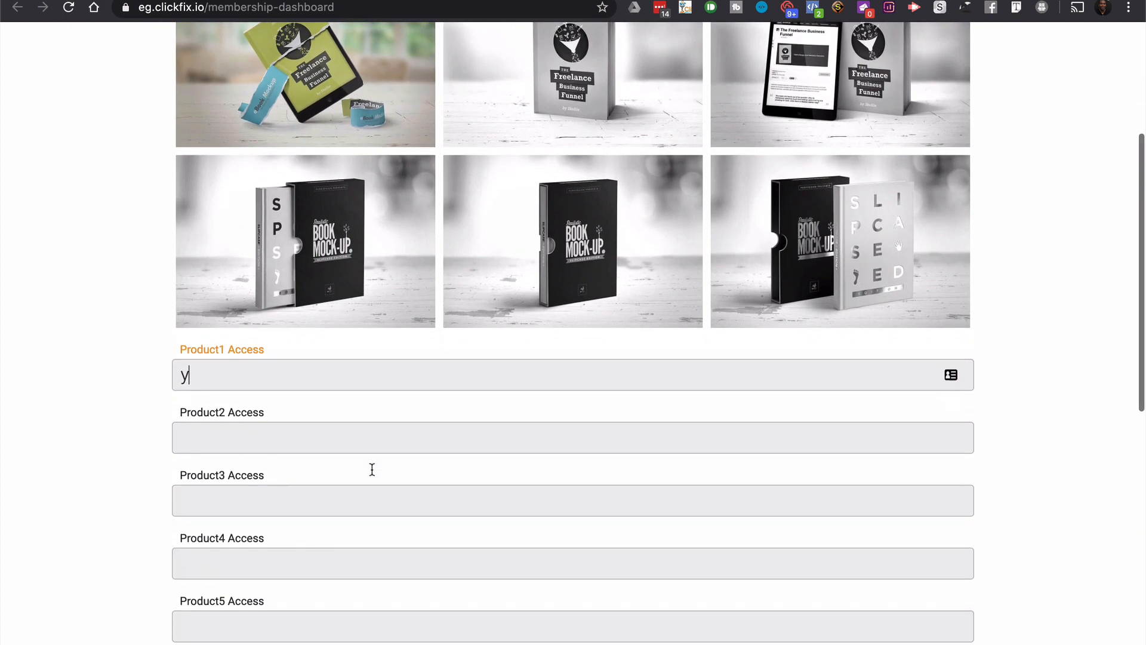
scroll(367, 441, up, 2)
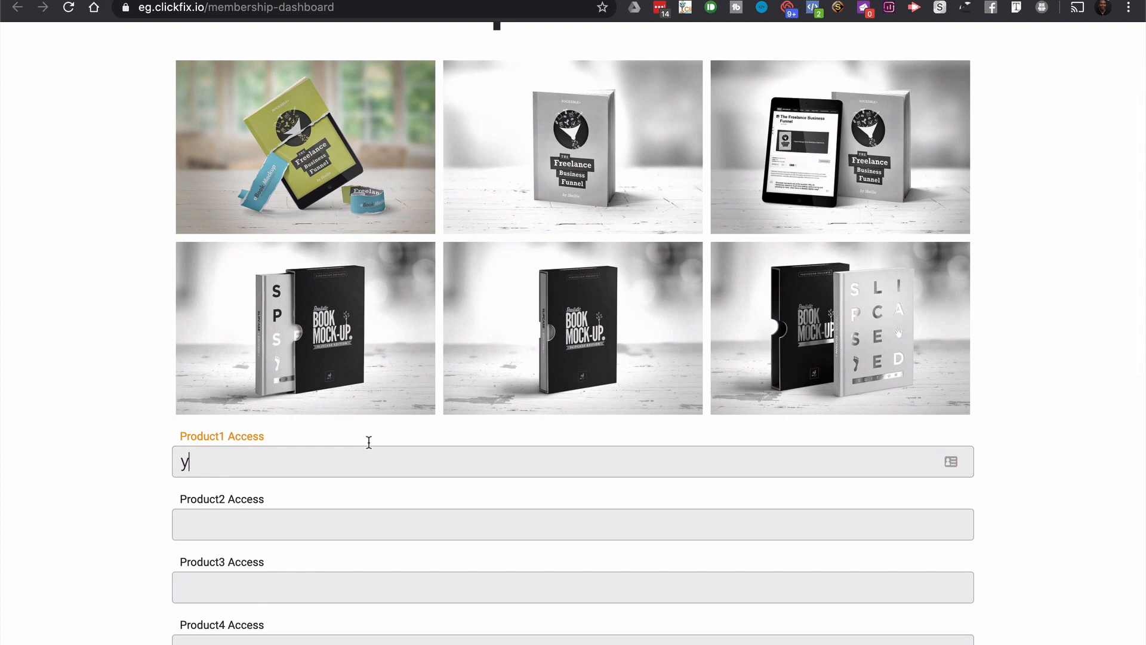
scroll(369, 442, up, 1)
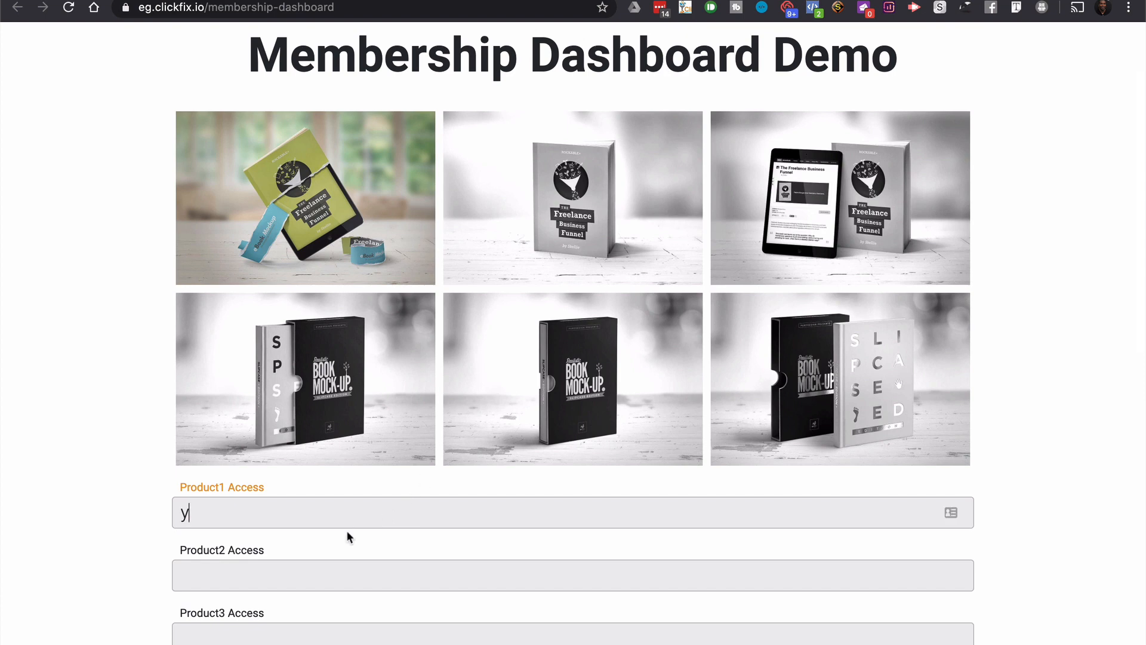
scroll(349, 518, down, 2)
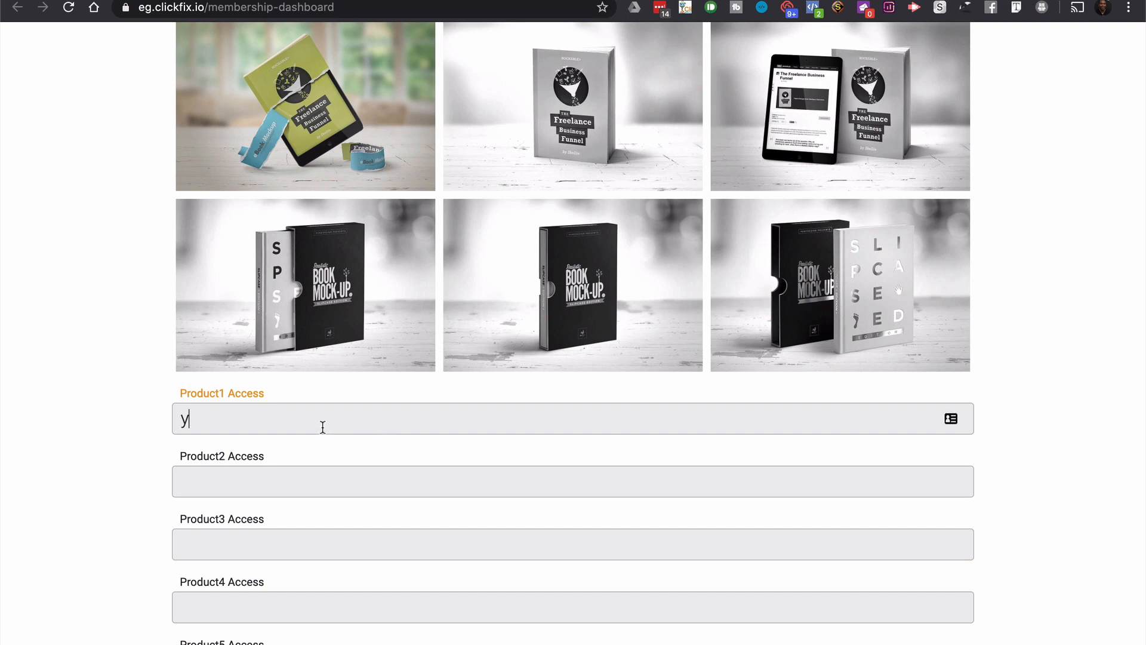
scroll(405, 371, up, 3)
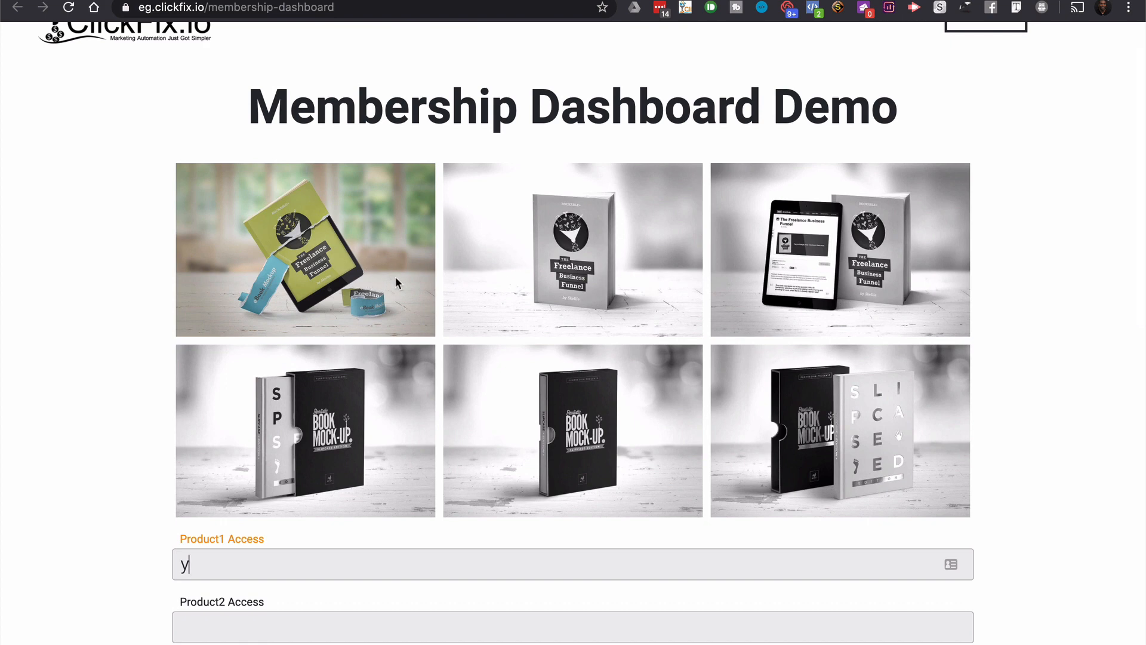
scroll(395, 277, down, 3)
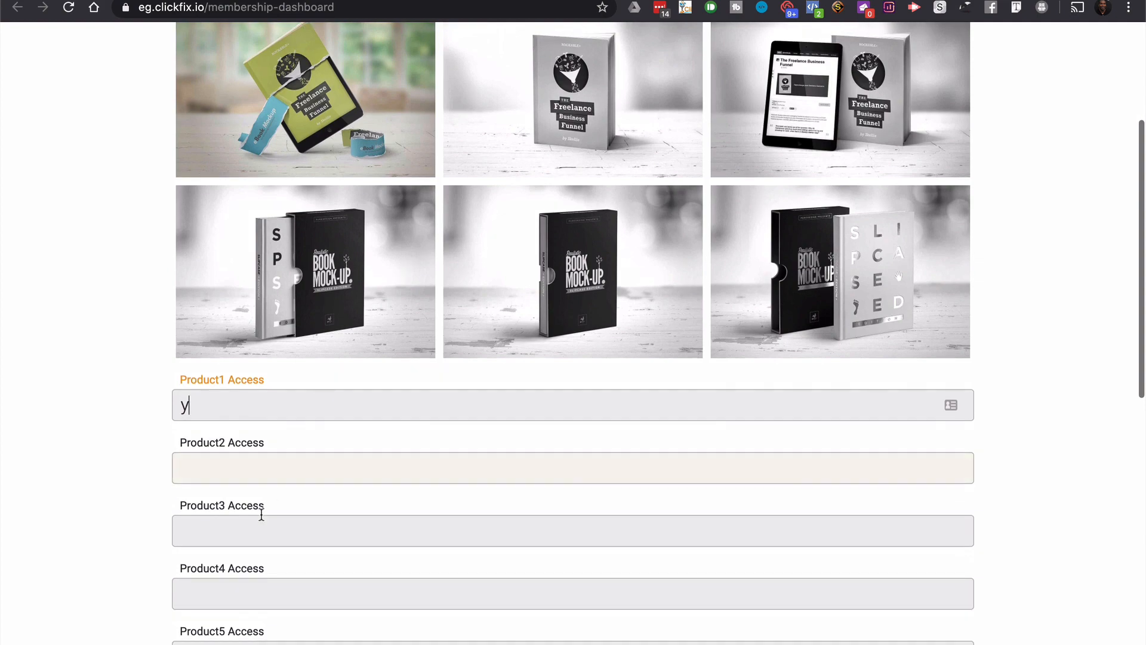
click(255, 534)
text(y)
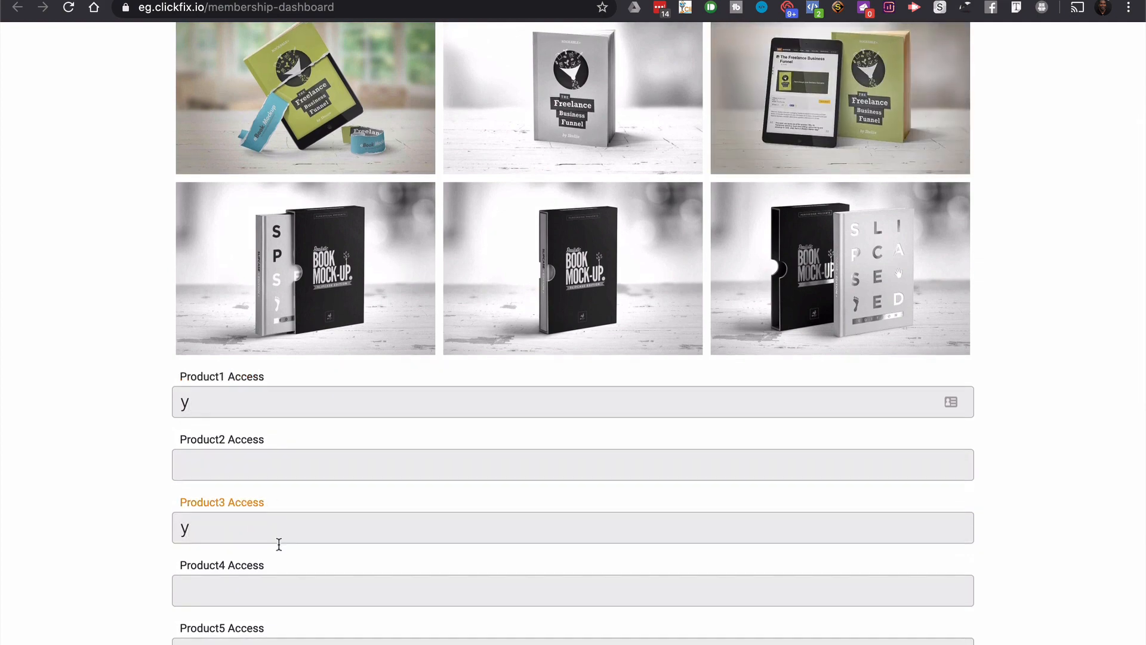
scroll(263, 537, down, 3)
click(266, 514)
text(y)
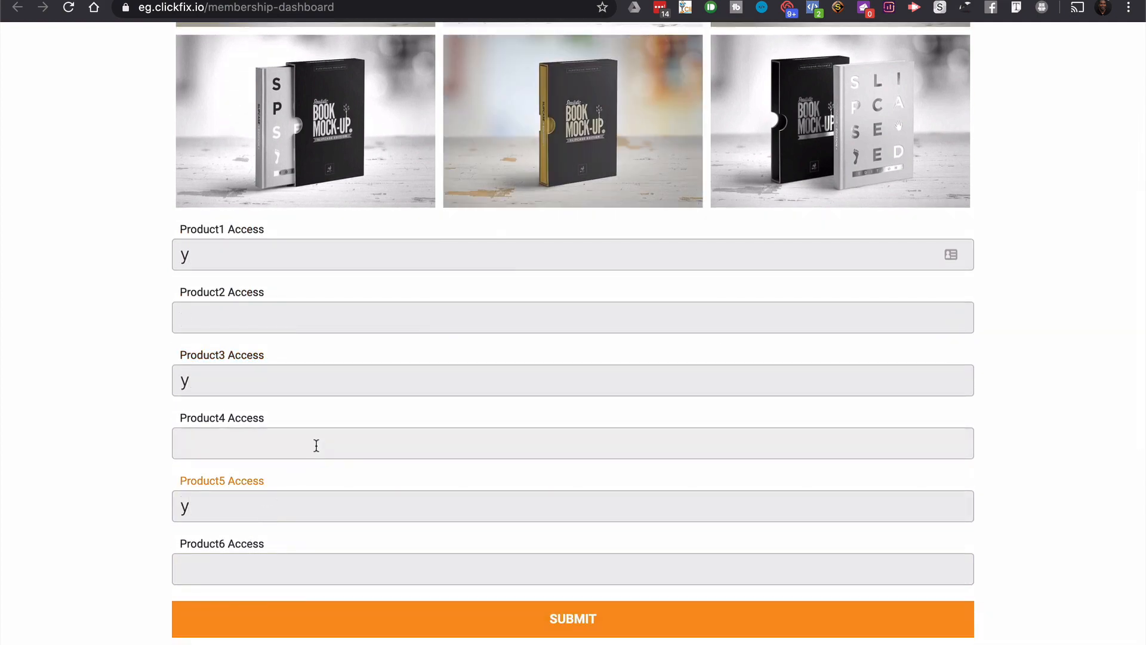
scroll(320, 477, up, 5)
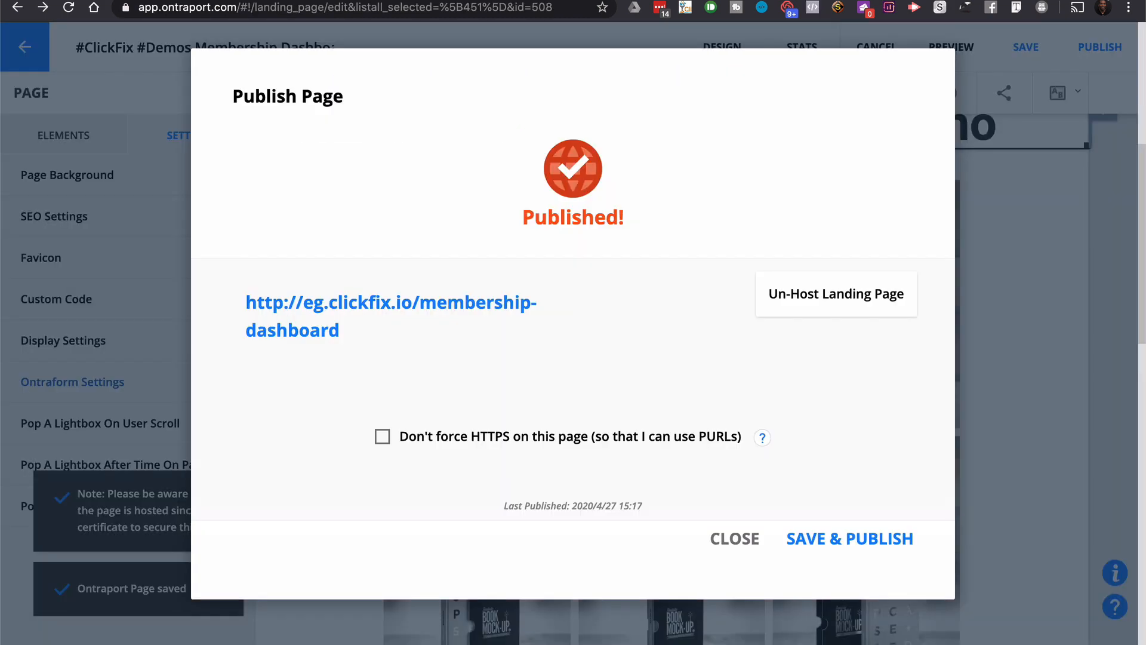
Dismiss the Publish Page dialog in the Ontraport editor and examine the block holding the product images and access fields
click(722, 540)
scroll(823, 440, up, 3)
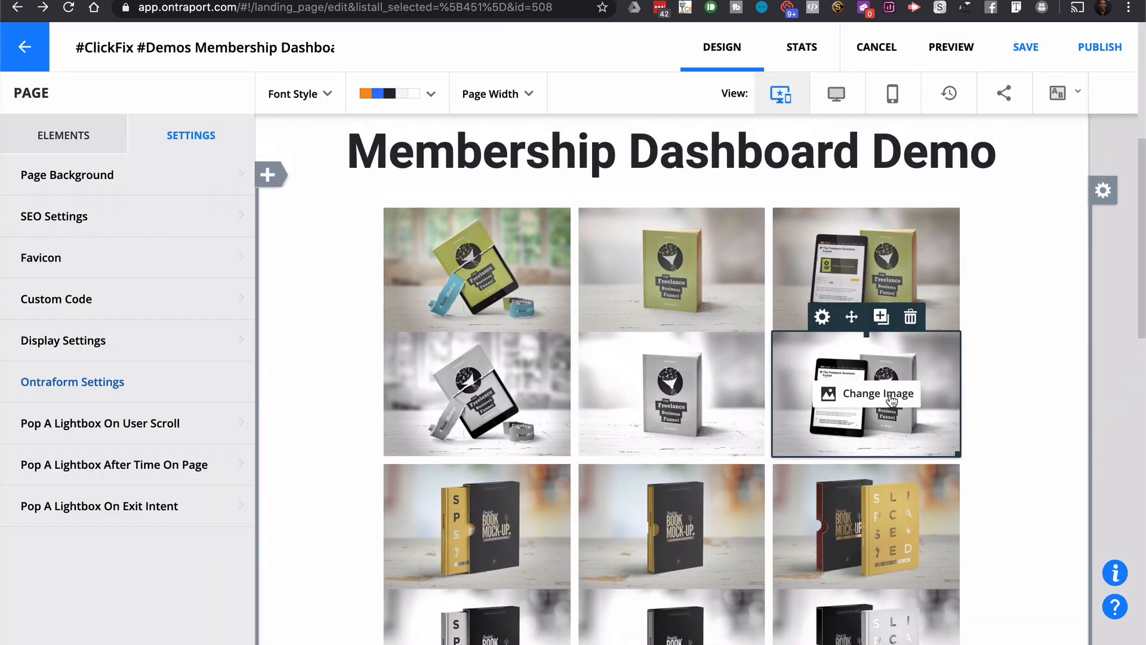
click(1103, 232)
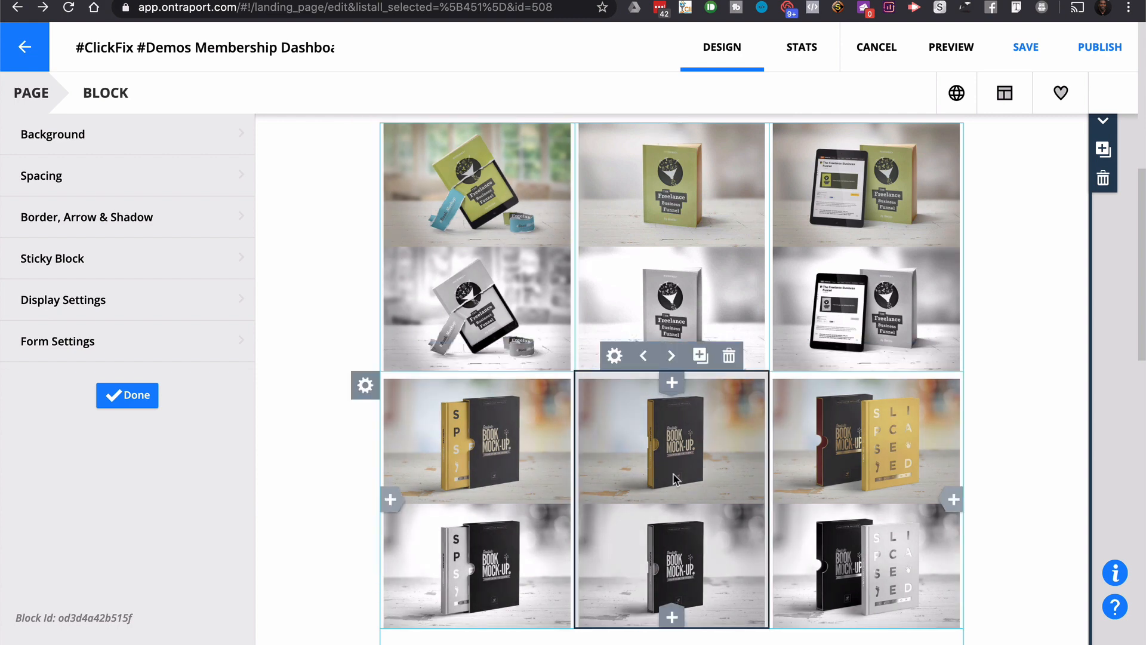
scroll(650, 416, down, 5)
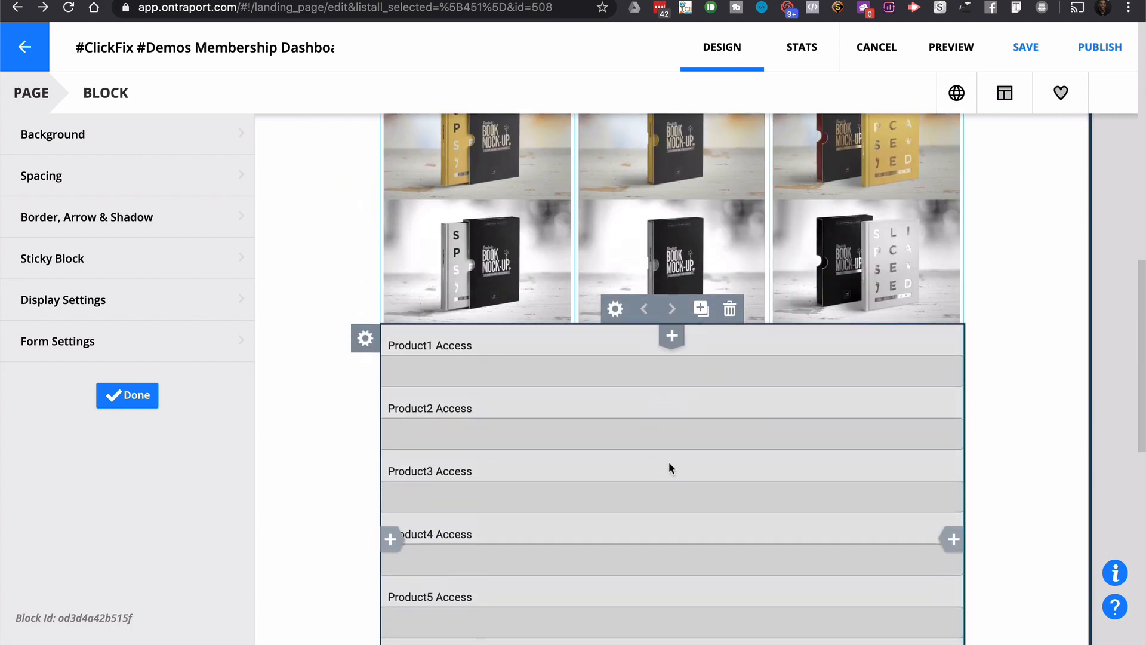
scroll(696, 449, down, 2)
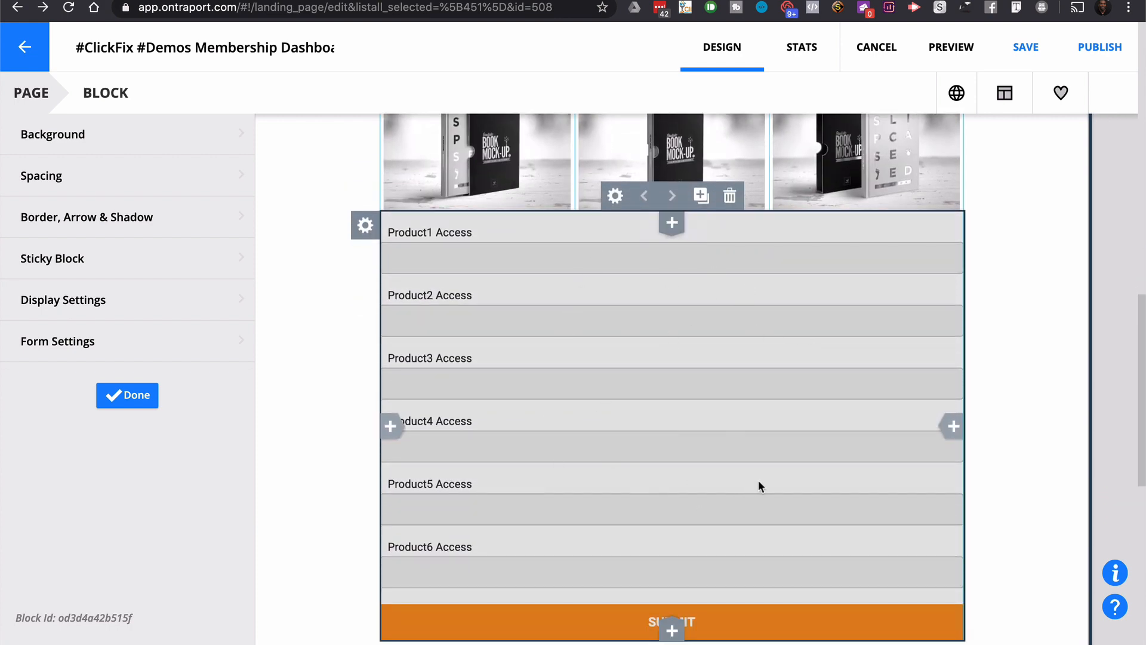
scroll(764, 482, up, 1)
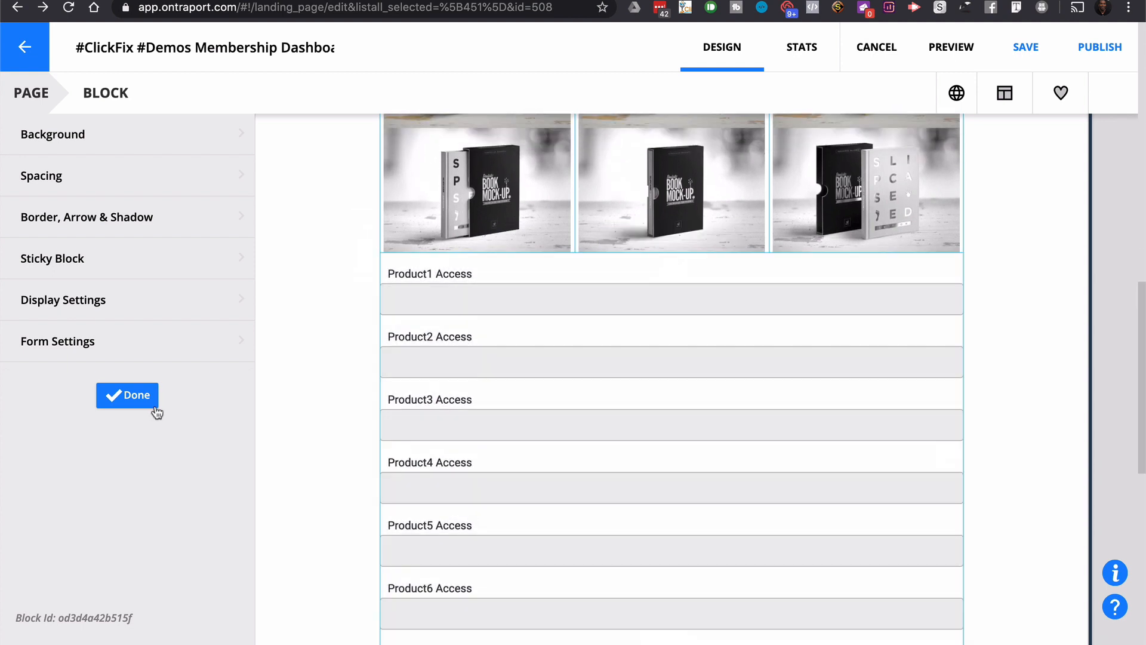
click(154, 408)
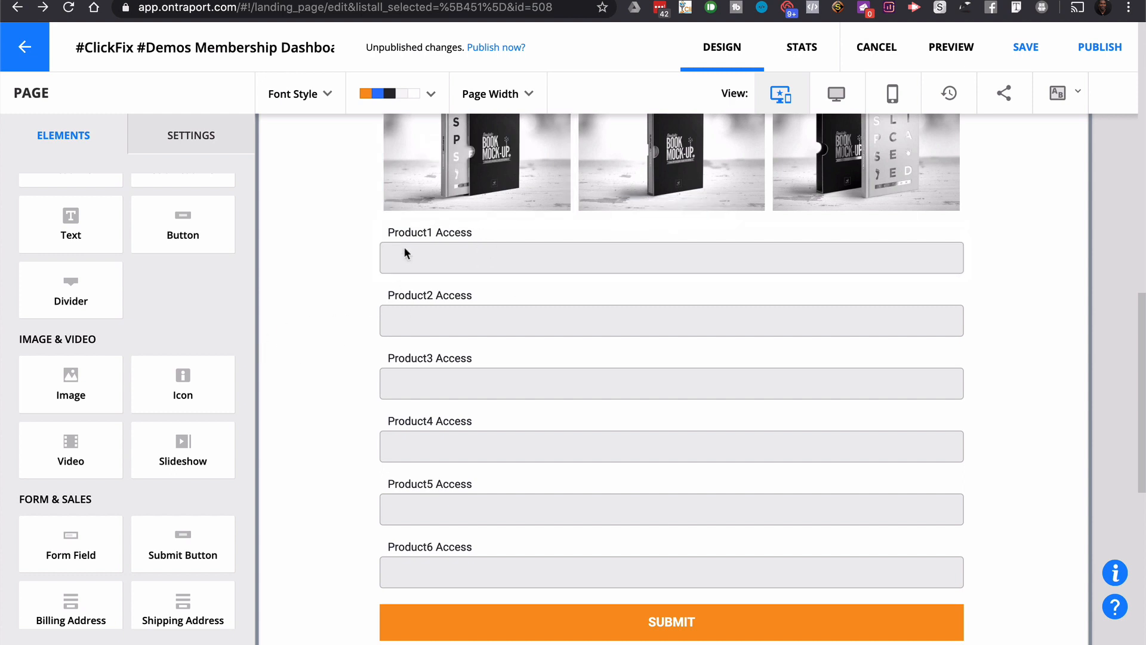
Try to add Product1 Access as a hidden field in the submit button's form settings
scroll(585, 507, down, 2)
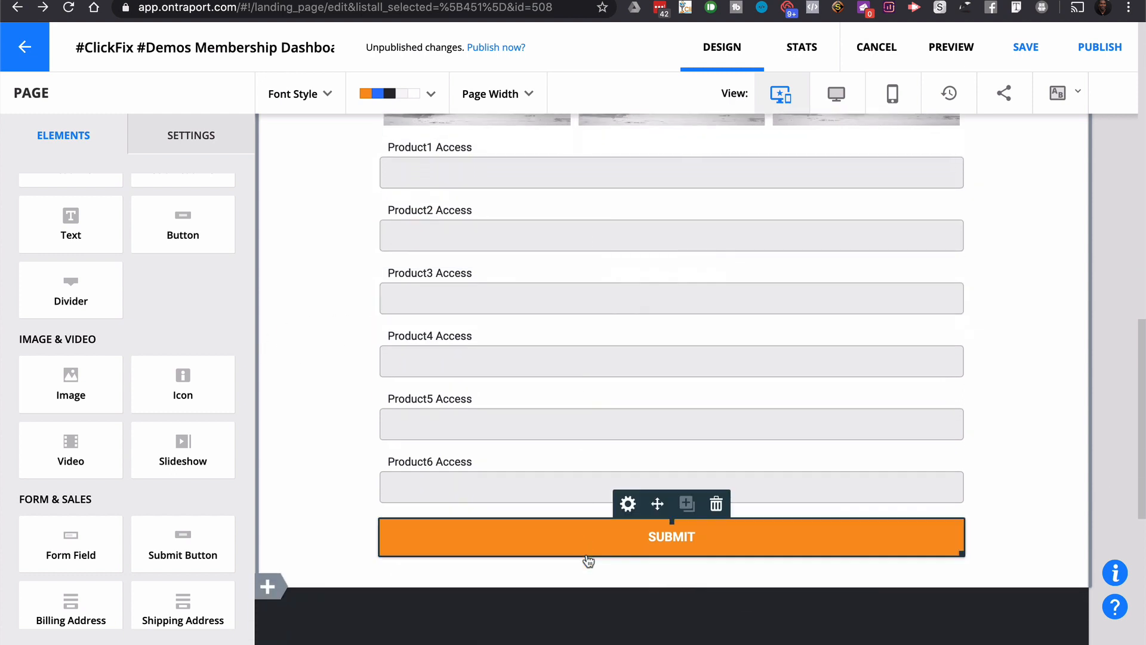
click(600, 538)
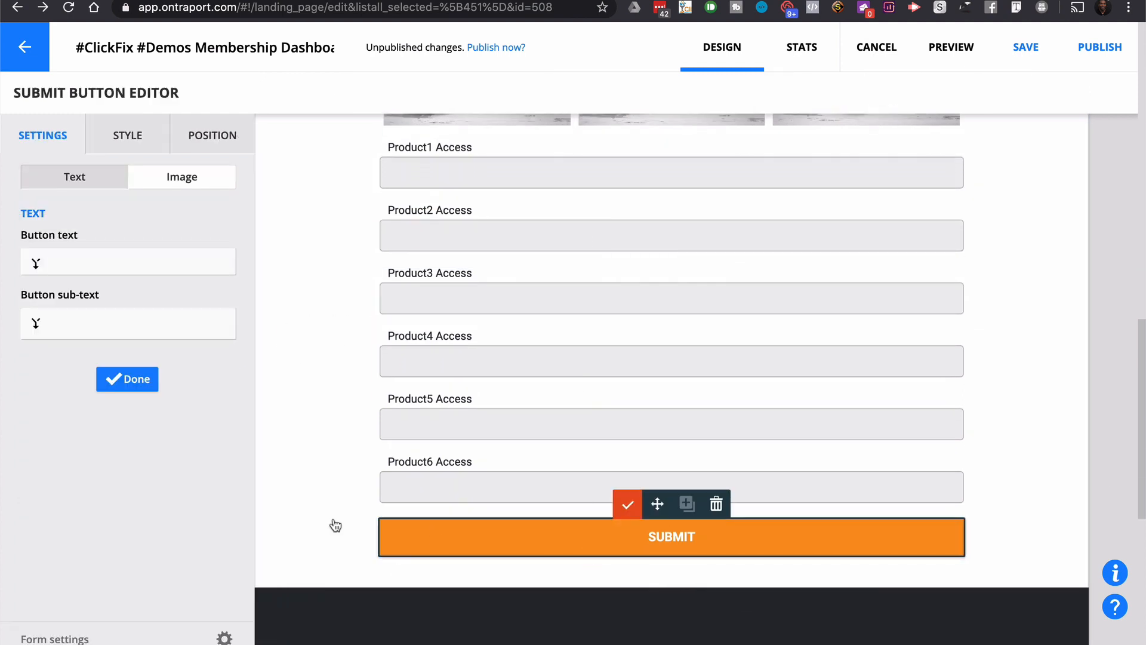
click(225, 632)
scroll(536, 392, down, 2)
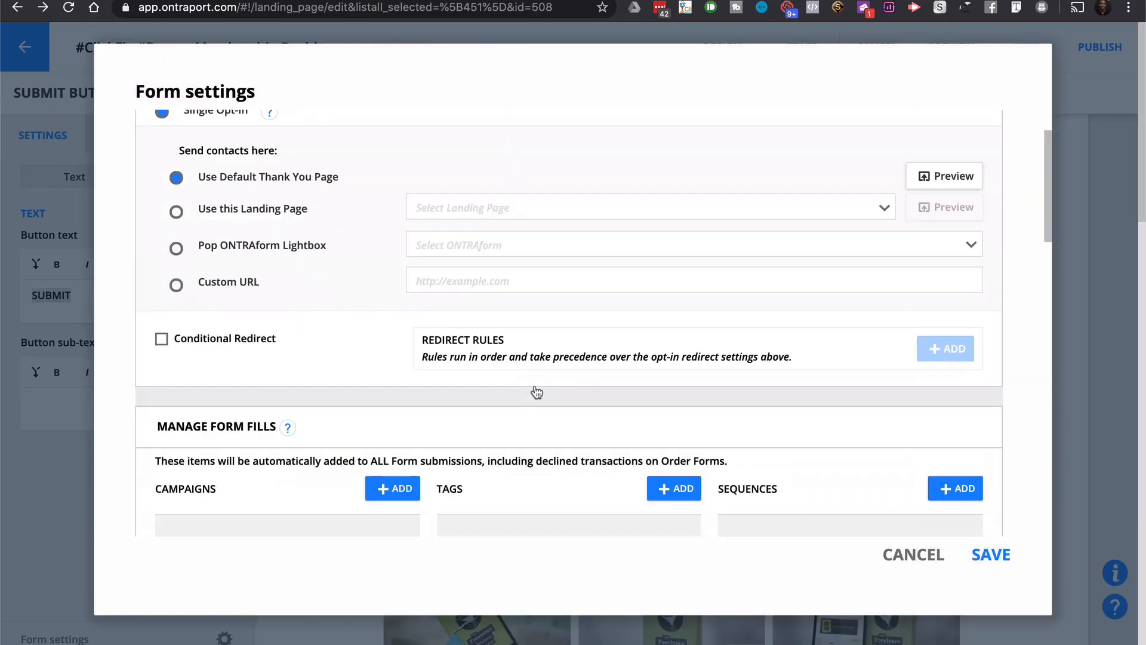
scroll(536, 393, down, 10)
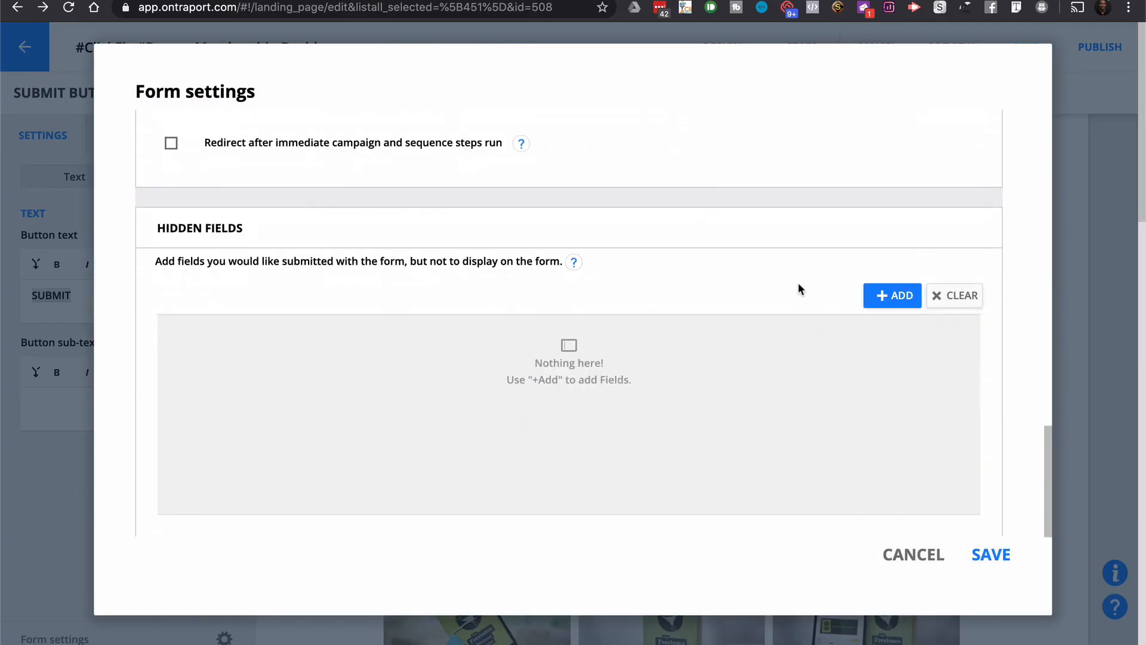
click(892, 295)
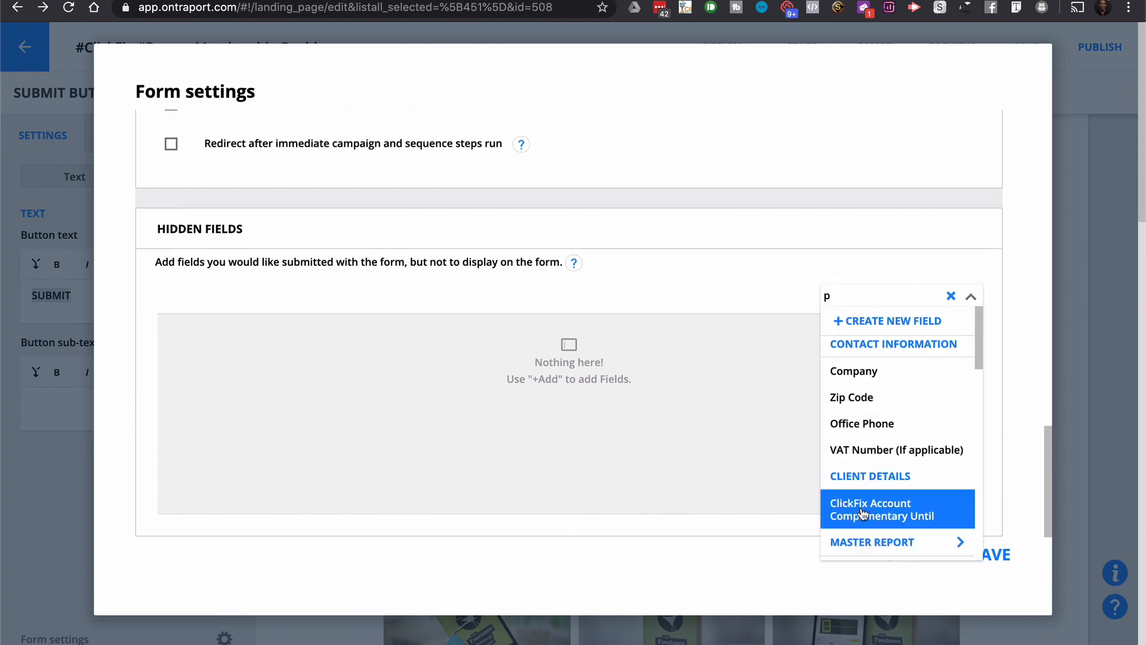
scroll(901, 423, down, 1)
text(r)
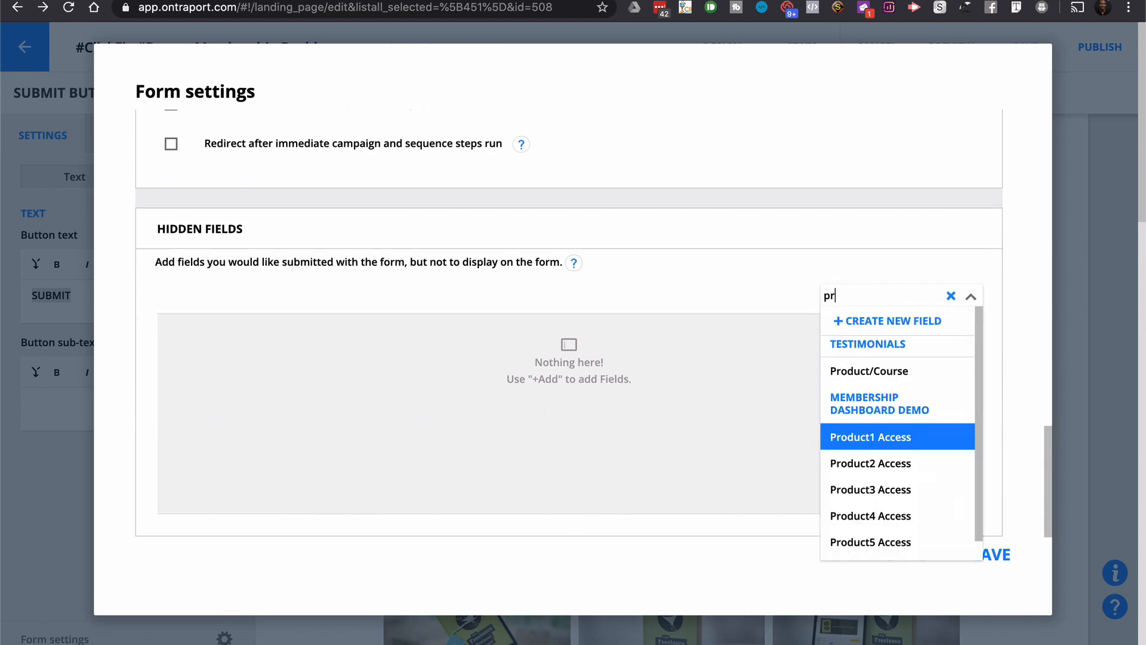
click(898, 440)
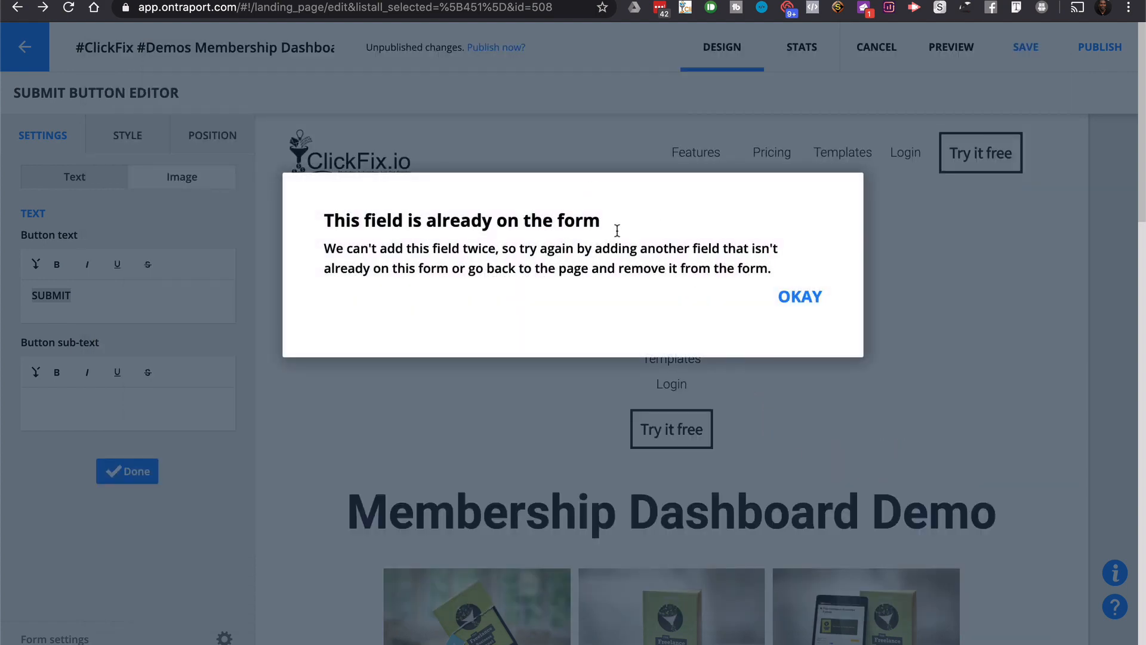
click(804, 297)
click(888, 547)
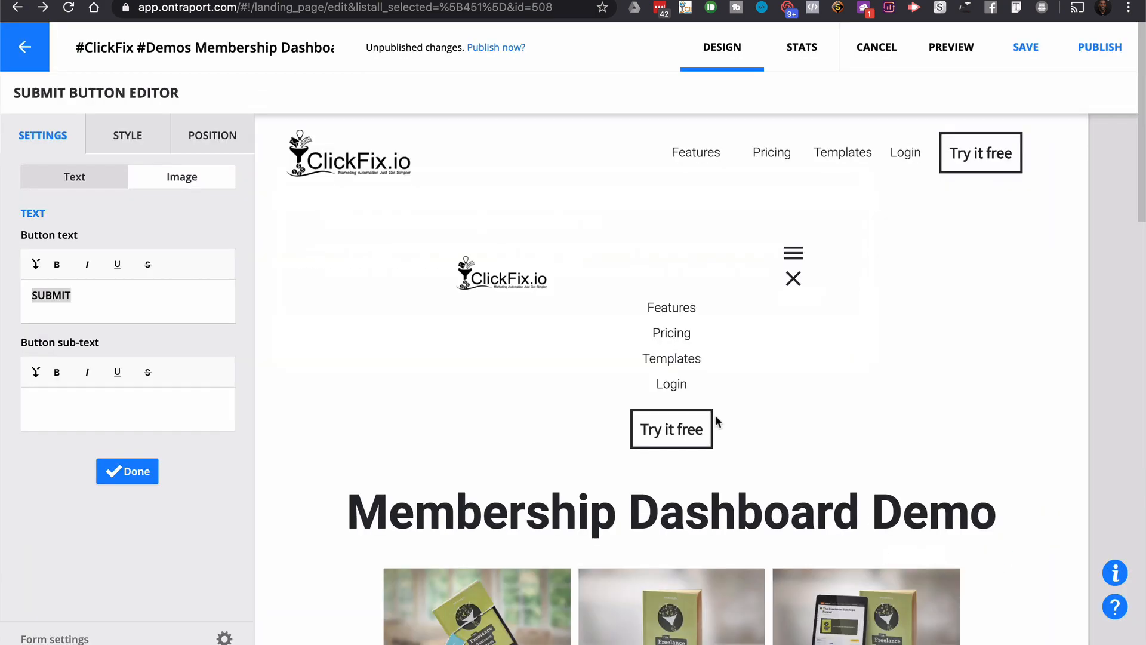
Delete the visible Product1 Access field from the form on the page
scroll(710, 418, down, 10)
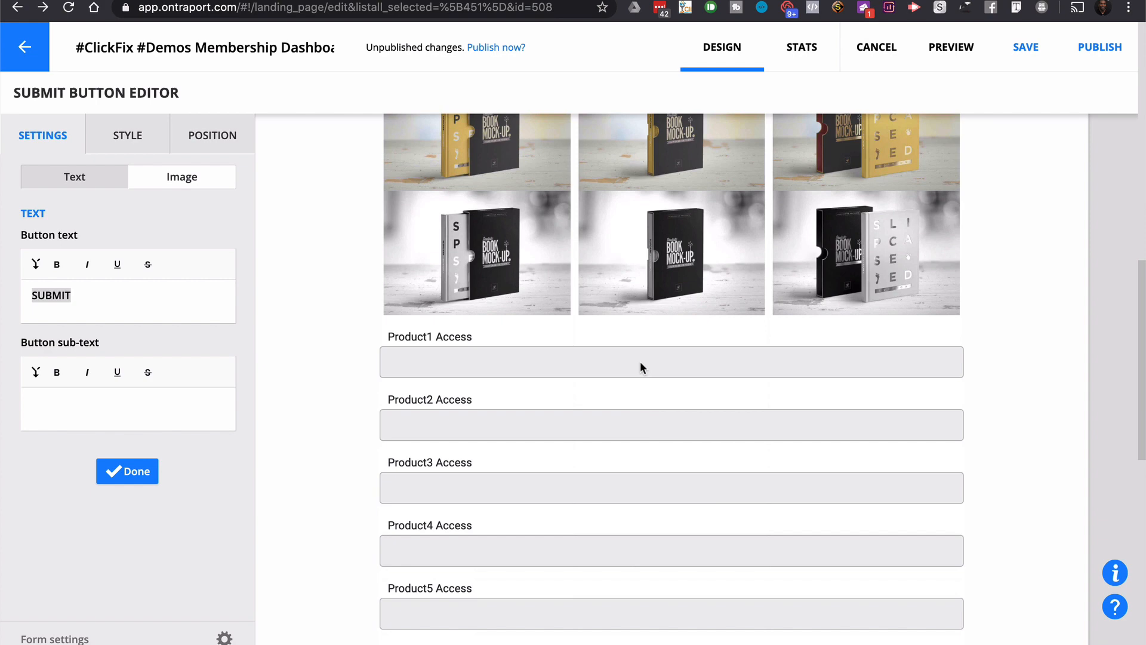
click(582, 358)
click(715, 315)
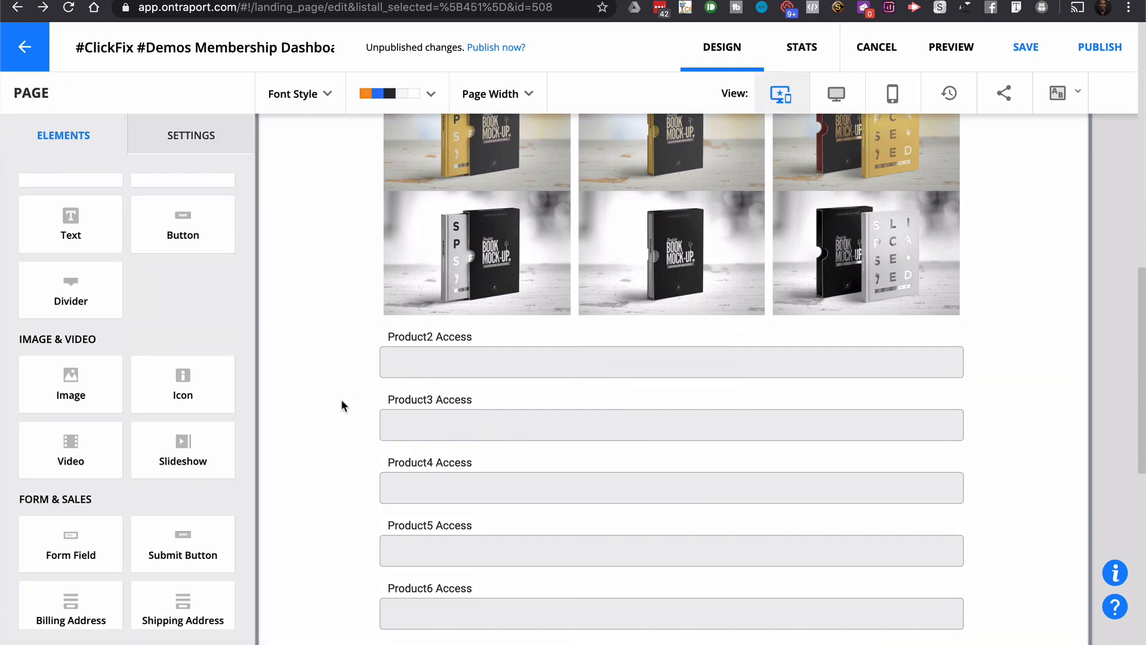
Add Product1 Access to the hidden fields in the submit button's form settings
scroll(418, 508, down, 3)
click(458, 519)
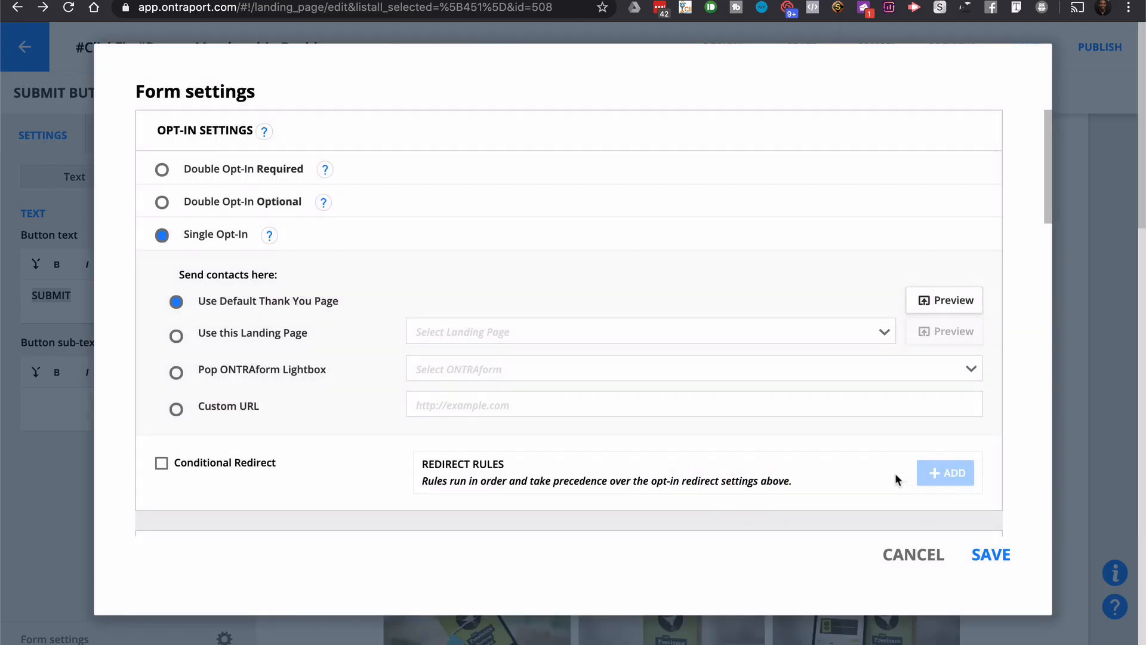
scroll(894, 473, down, 10)
click(892, 295)
click(898, 303)
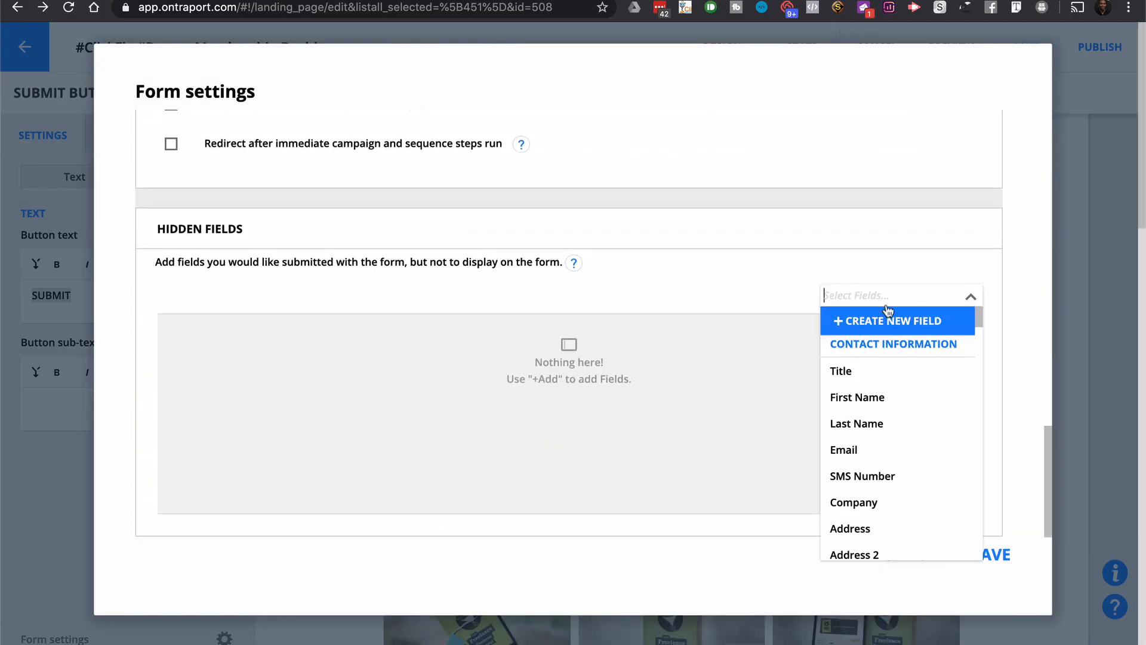
text(pr)
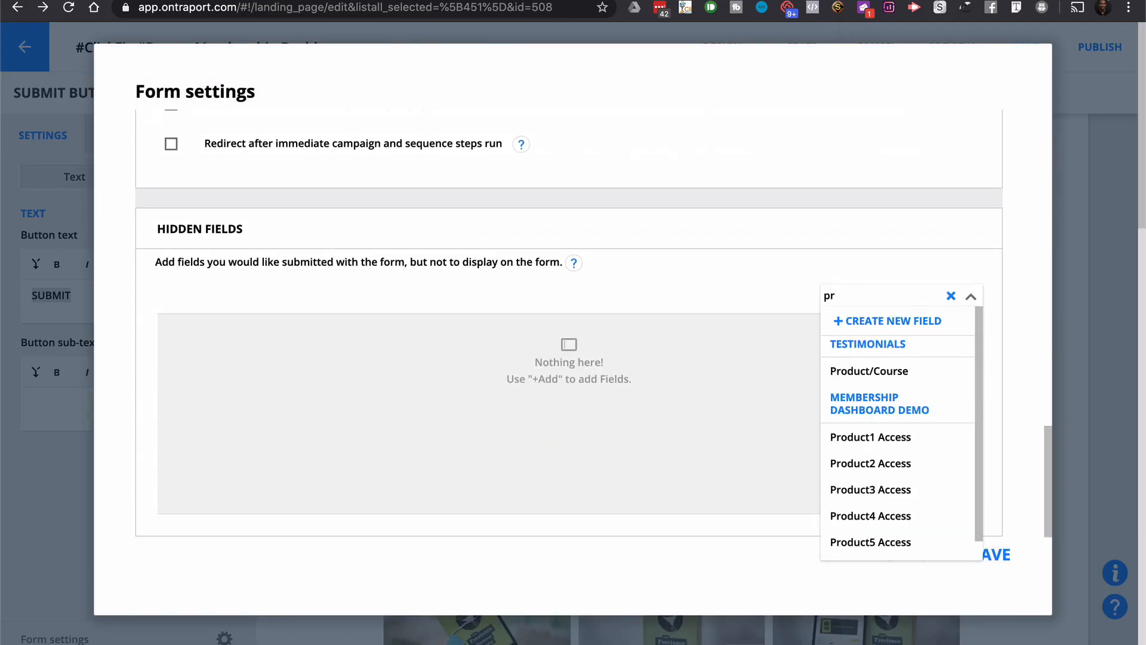
click(882, 437)
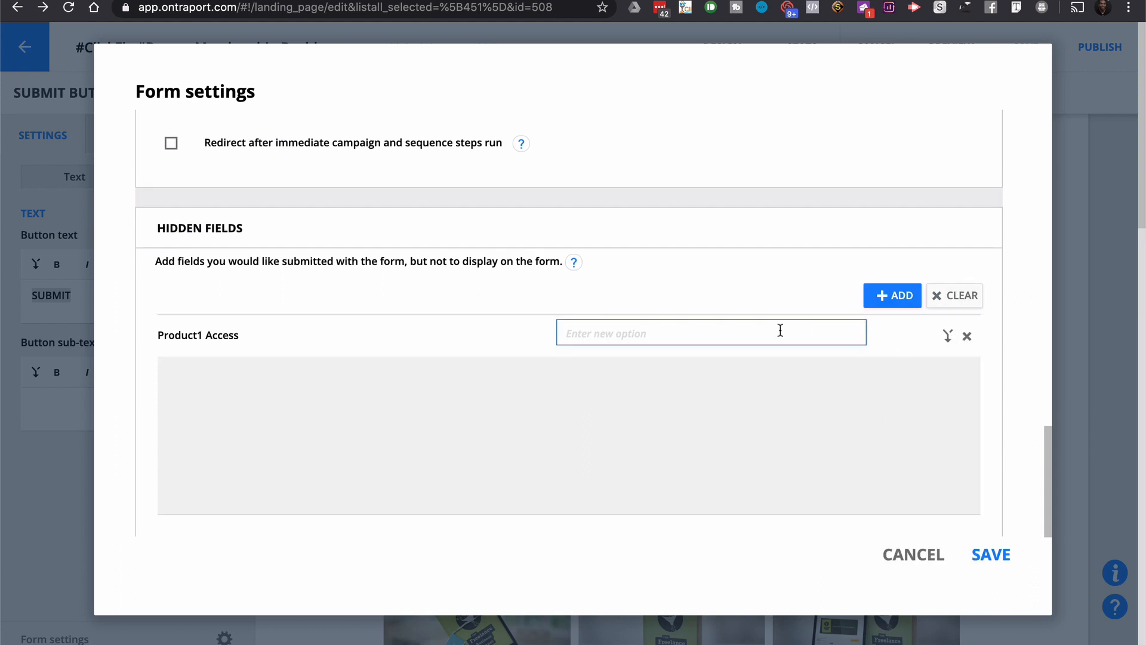
Fill the hidden Product1 Access field with the [Product1 Access] merge field, and leave the form settings without saving
click(946, 339)
text(pr)
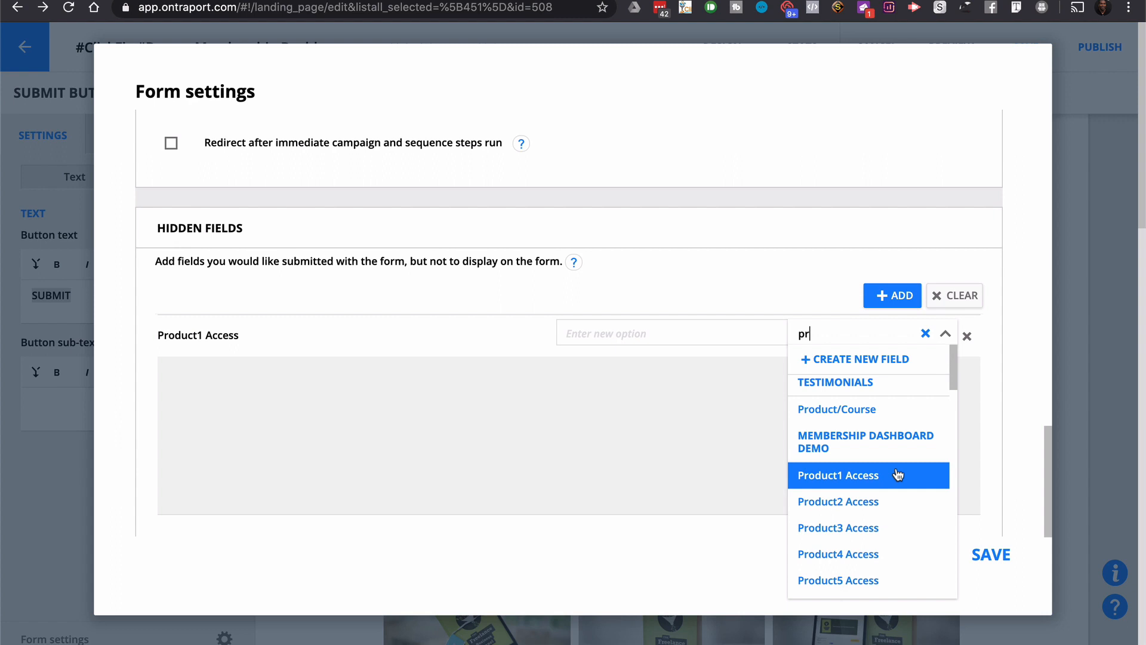
click(861, 480)
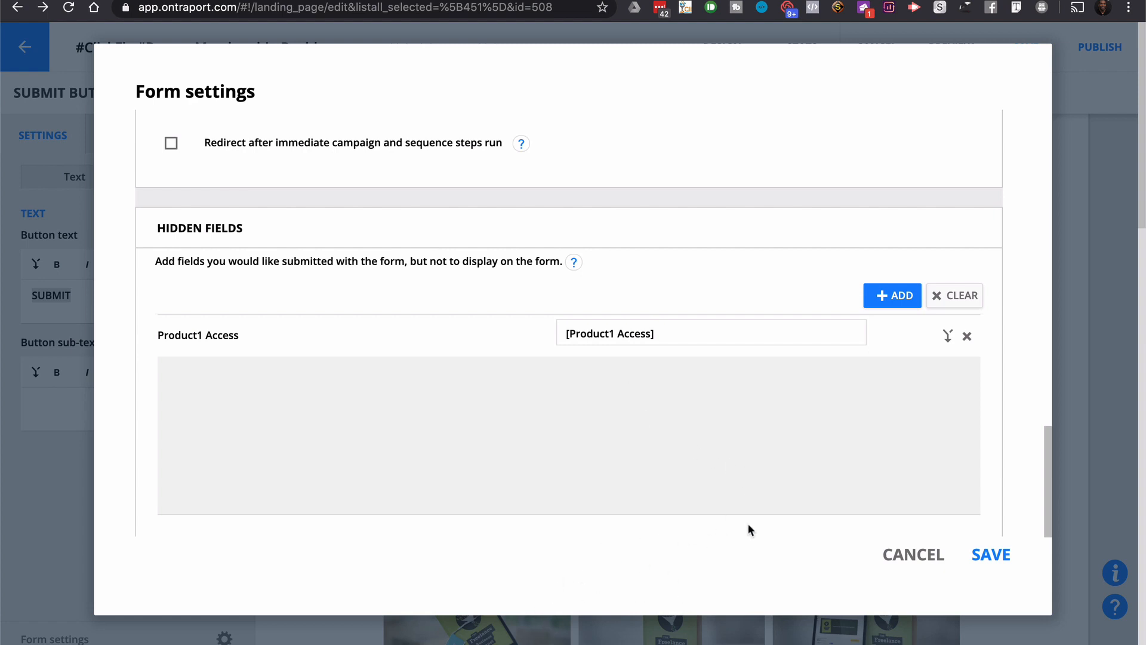
click(908, 555)
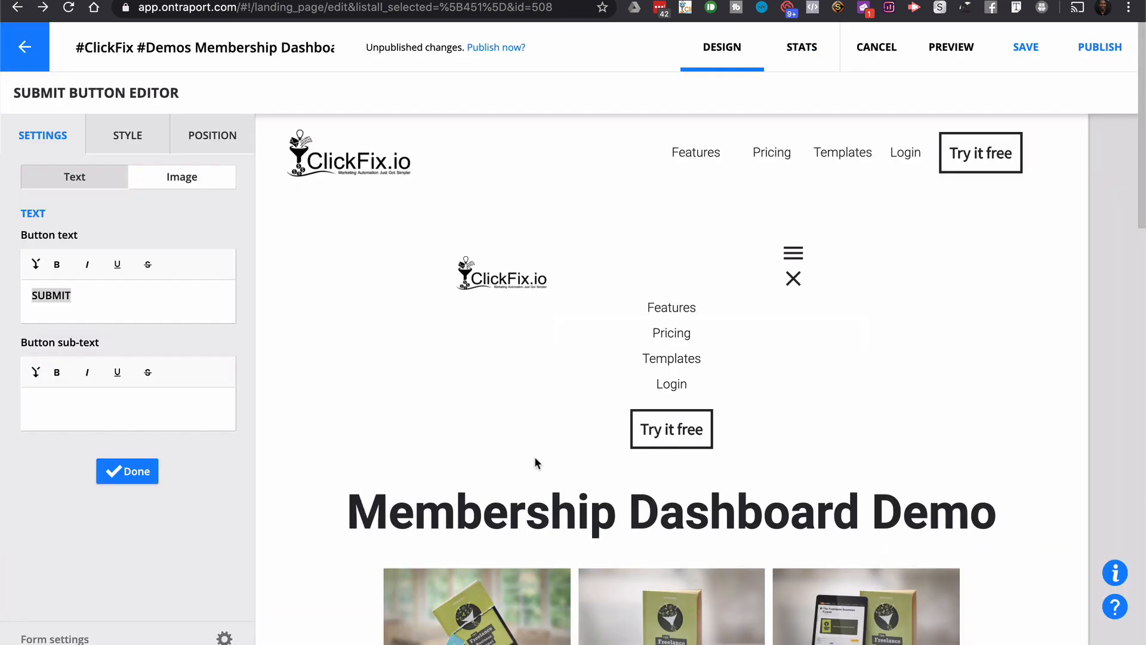
Add a Product1 Access form field to the form directly below the Product2 Access field
scroll(535, 456, down, 10)
scroll(535, 456, down, 5)
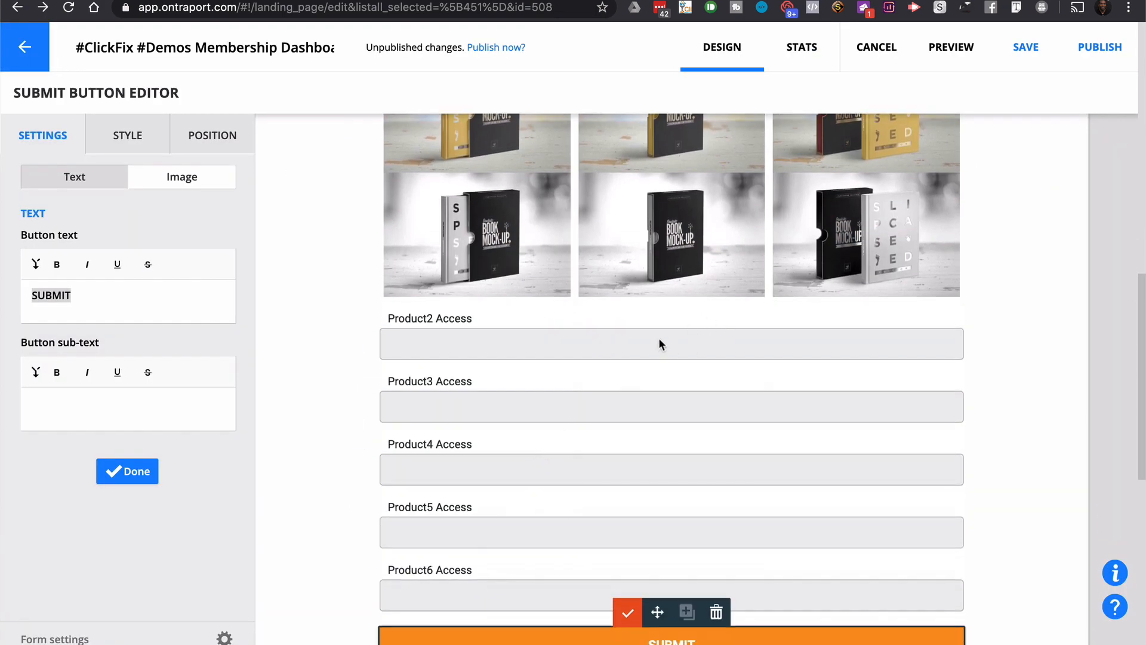
click(658, 344)
click(686, 298)
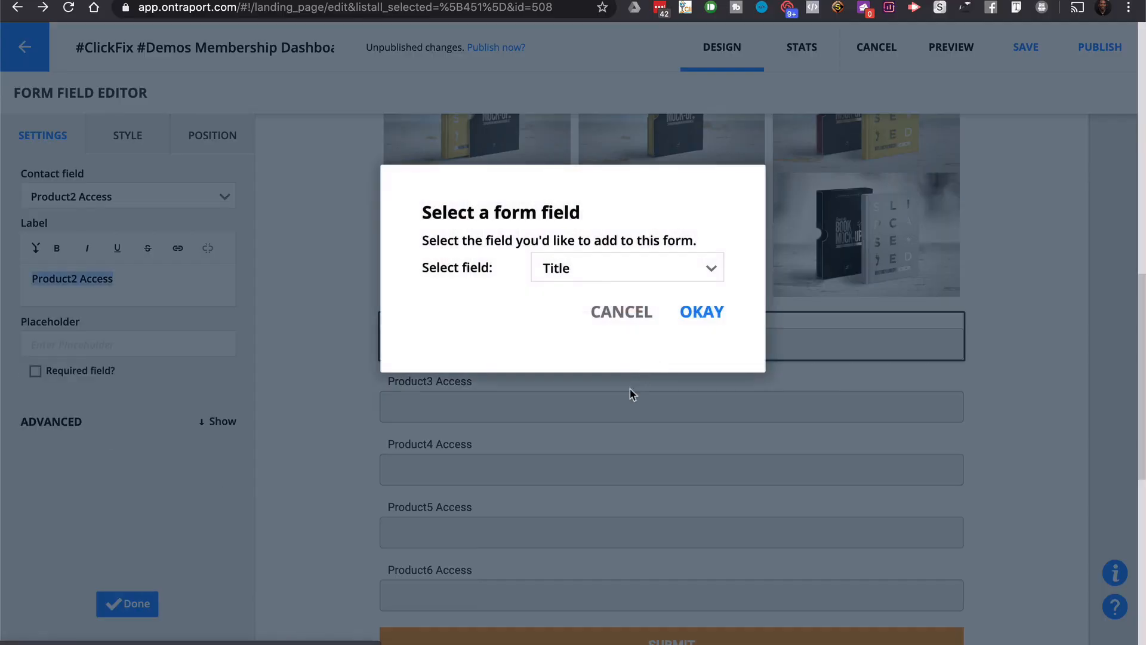
click(632, 270)
text(pr)
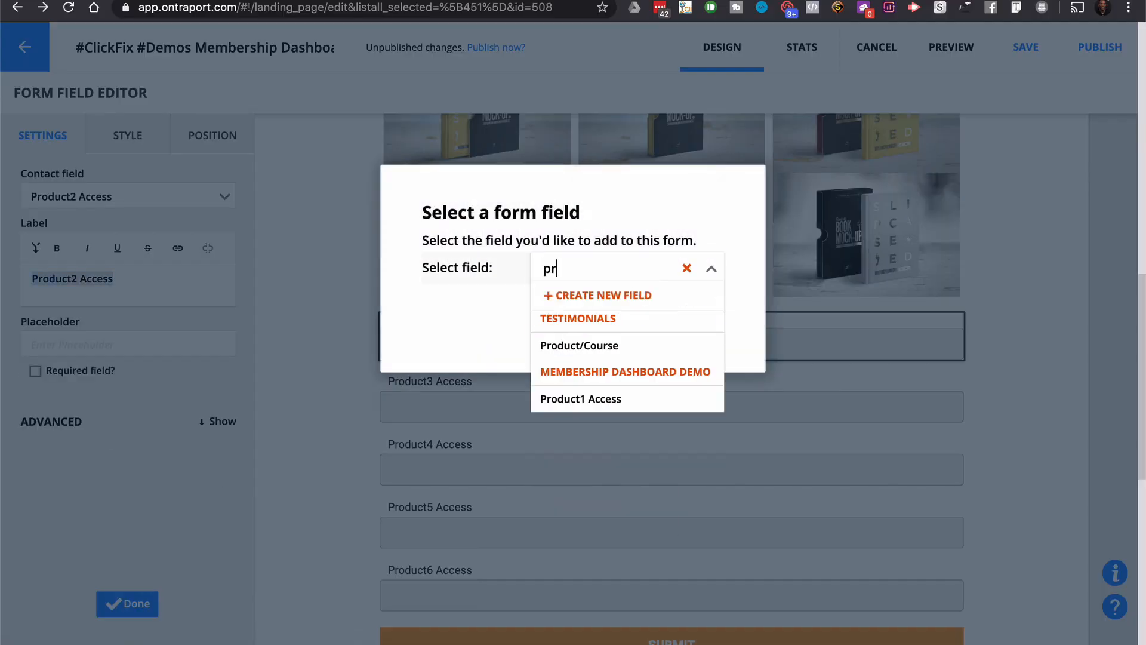
click(624, 400)
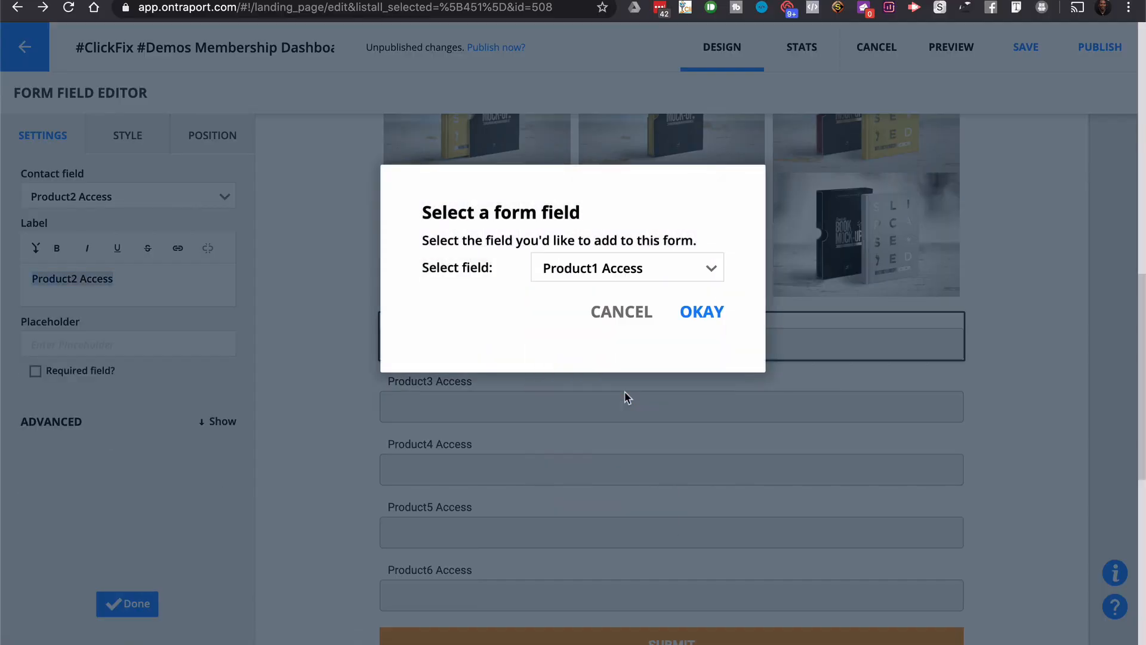
click(701, 311)
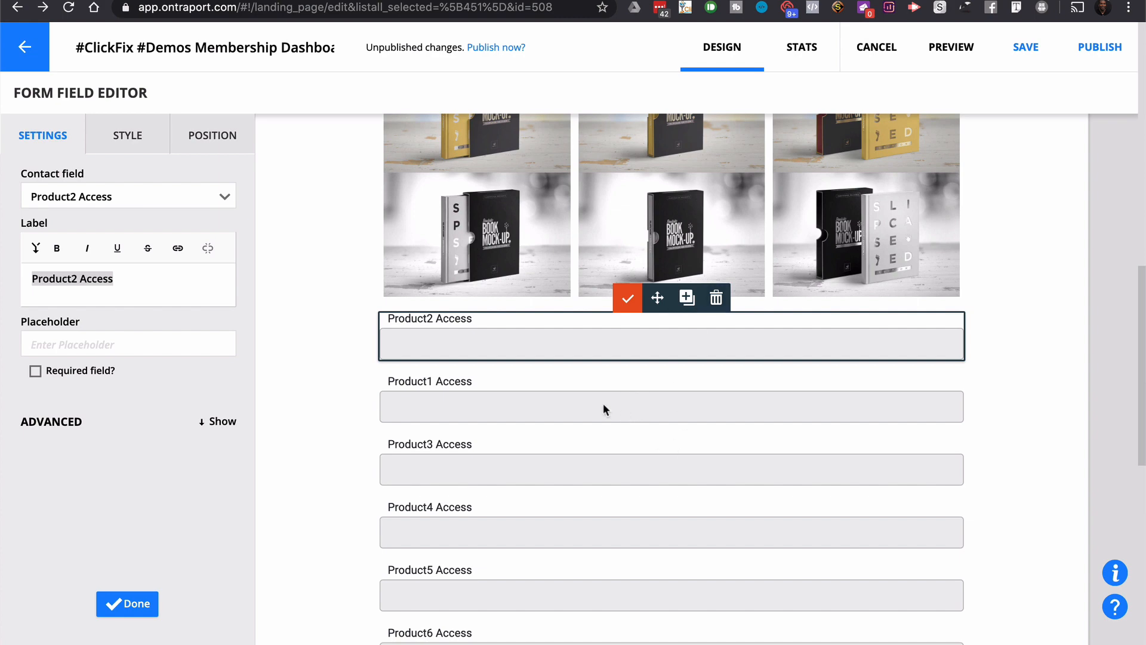
Move the Product1 Access field above Product2 Access and finish editing the field
click(645, 400)
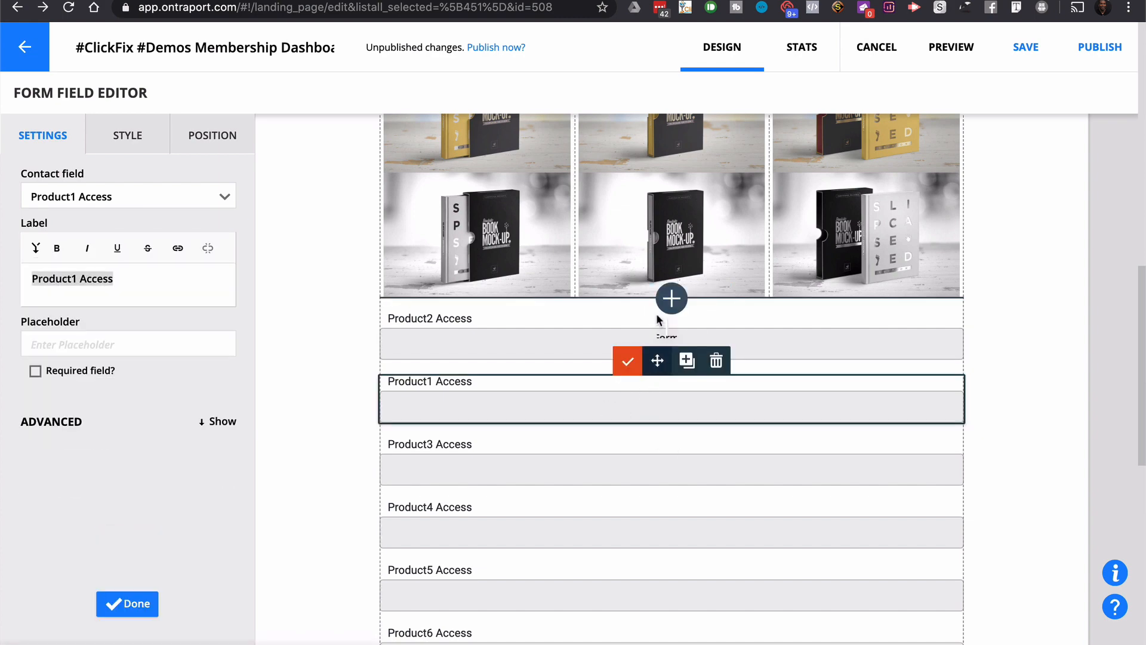
drag(656, 319, 657, 322)
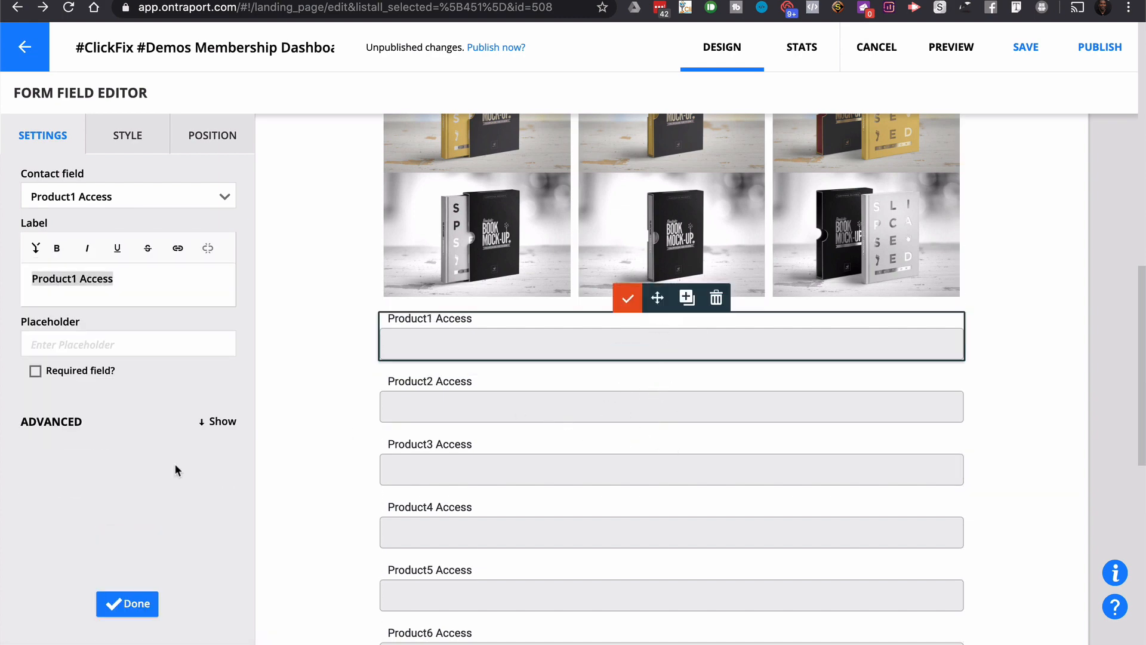
click(122, 603)
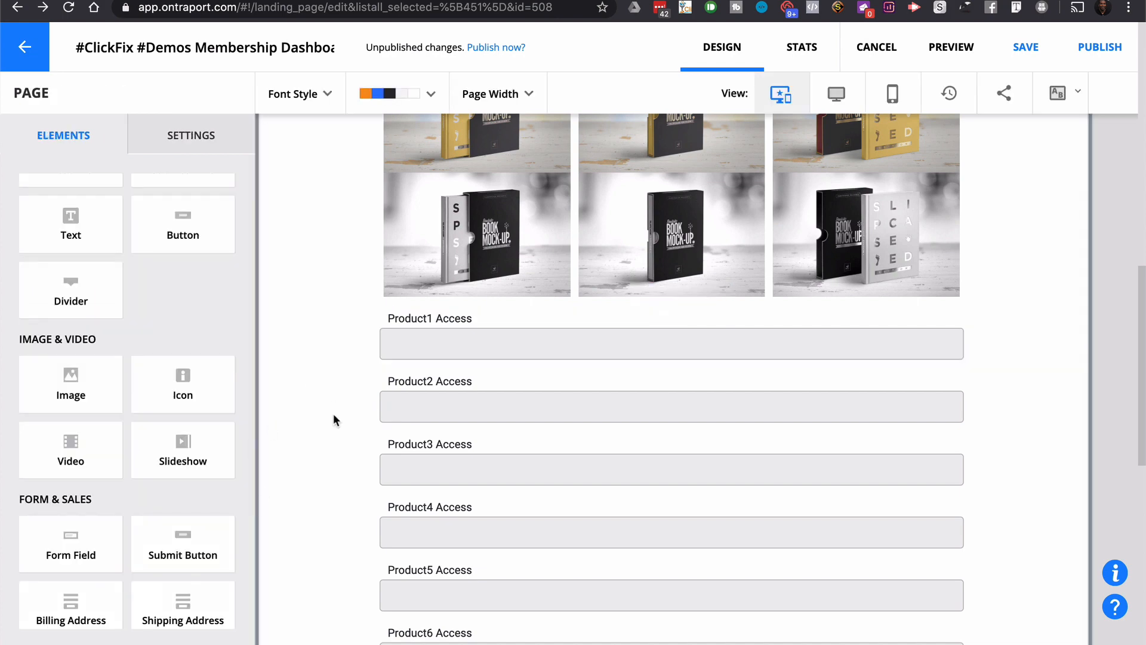
Open the page's custom header code and examine the Dashboard Visibility conditions for Product1 to Product6
scroll(332, 418, up, 3)
scroll(359, 341, up, 4)
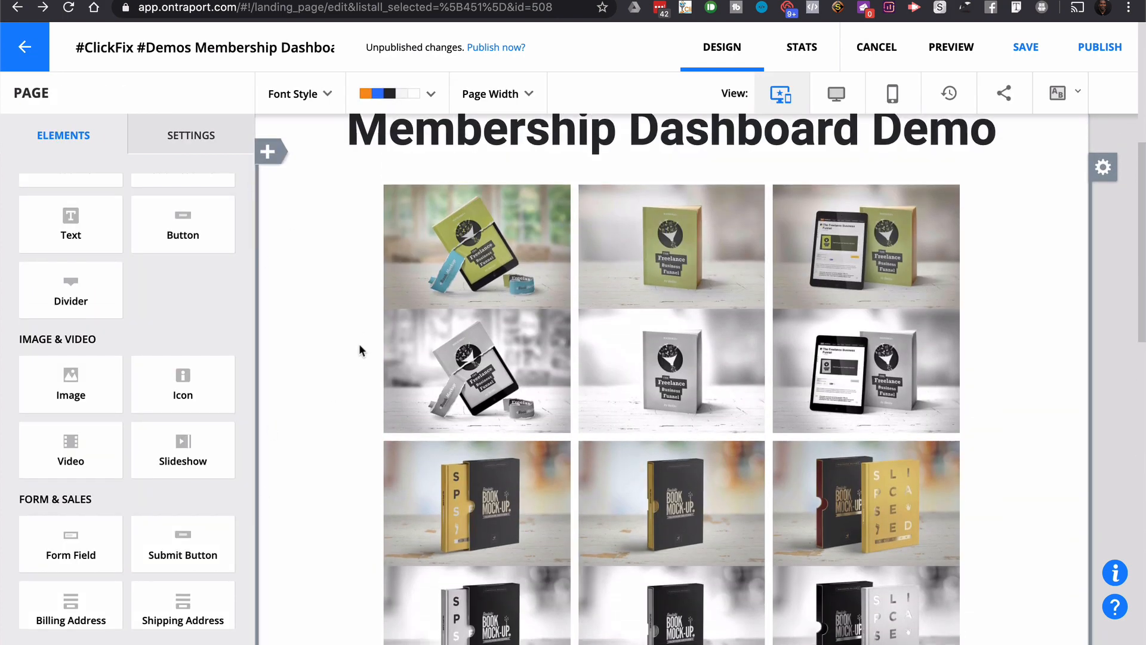
click(213, 135)
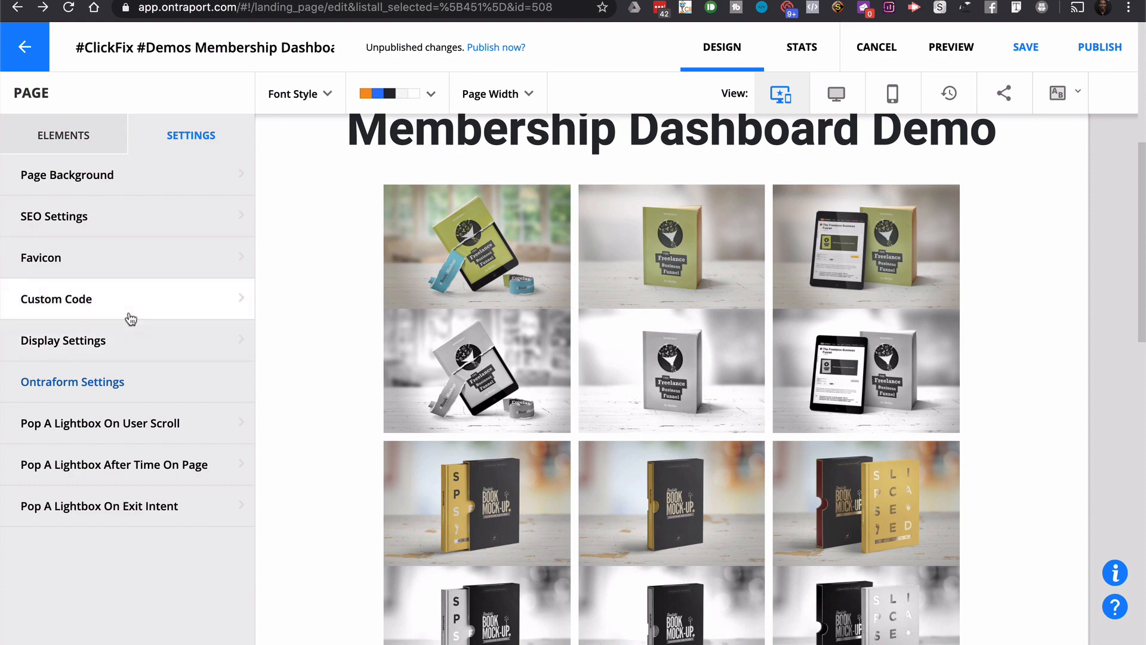
click(130, 319)
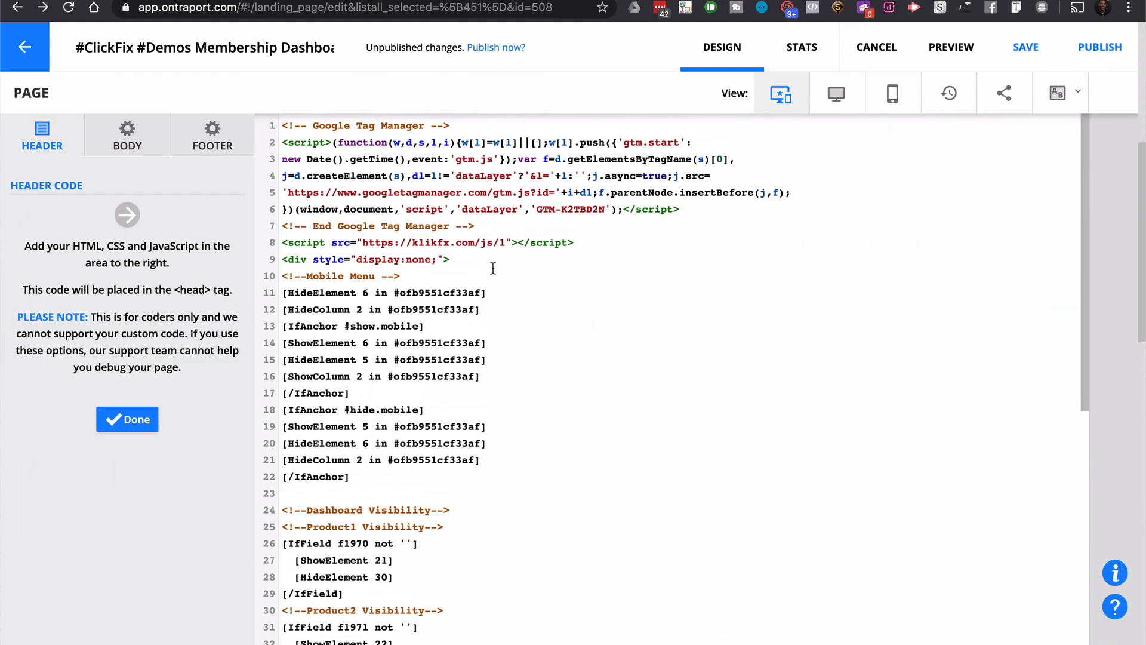
scroll(409, 304, down, 6)
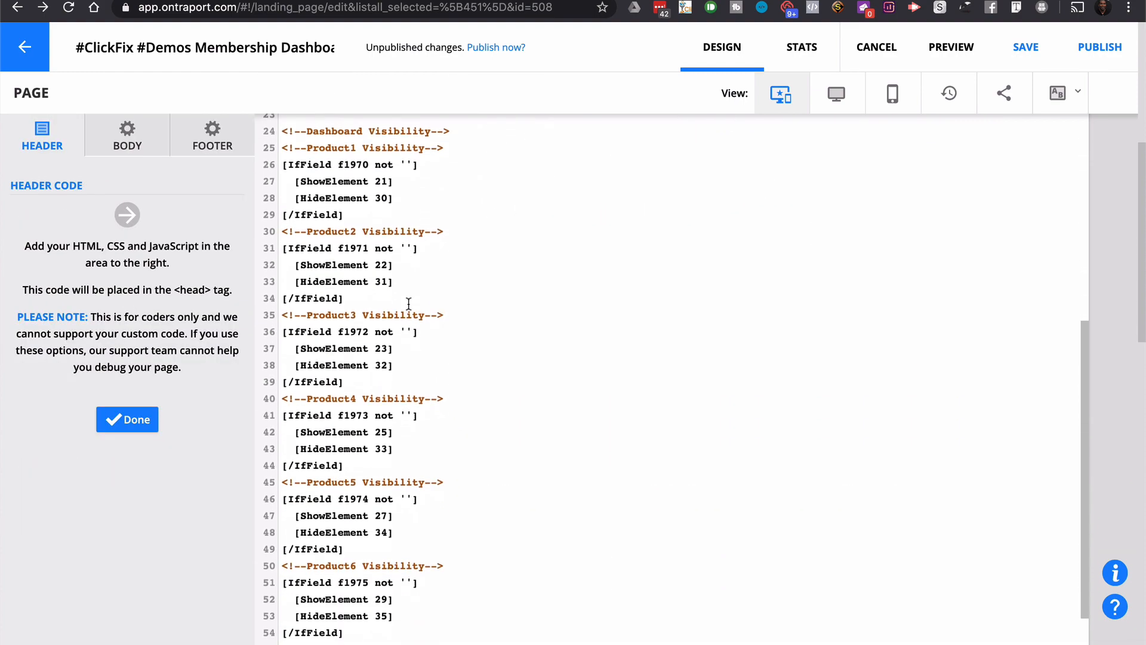
scroll(382, 184, down, 1)
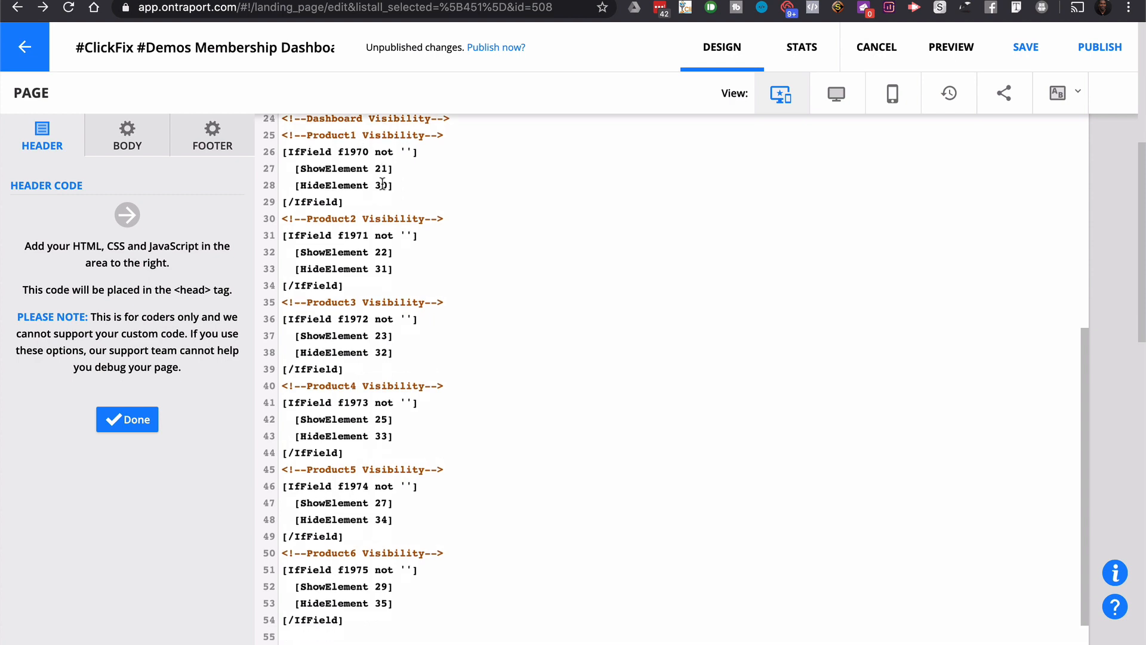
scroll(382, 185, up, 1)
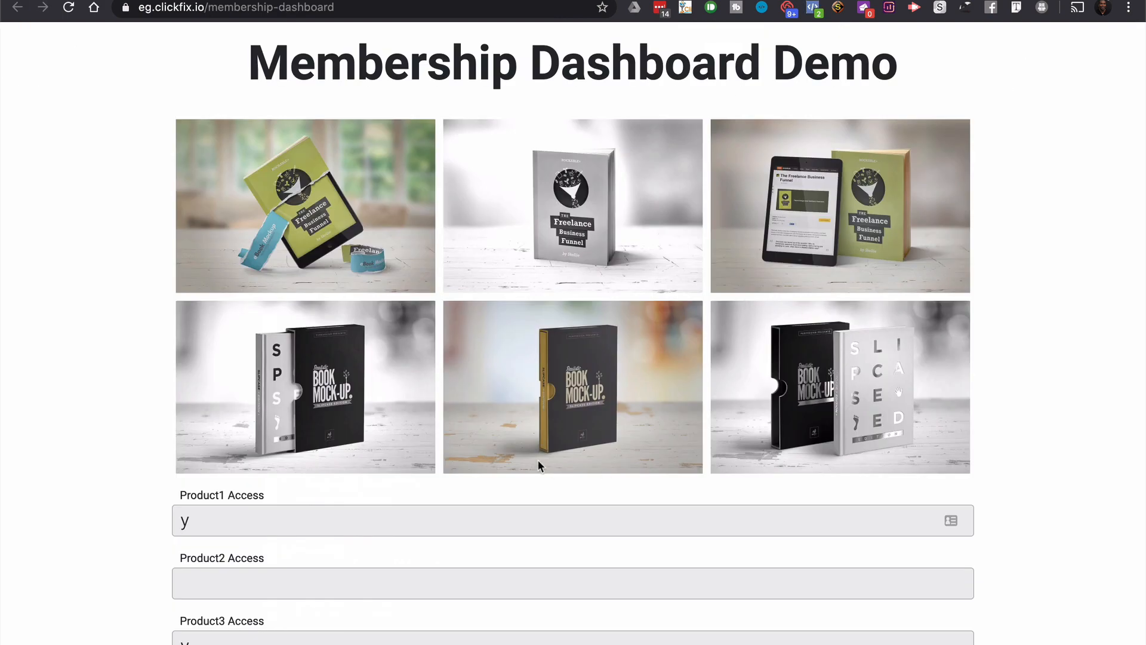
Highlight the field IDs of the product access fields on the live membership dashboard page with the ClickFix.io extension
scroll(537, 466, down, 3)
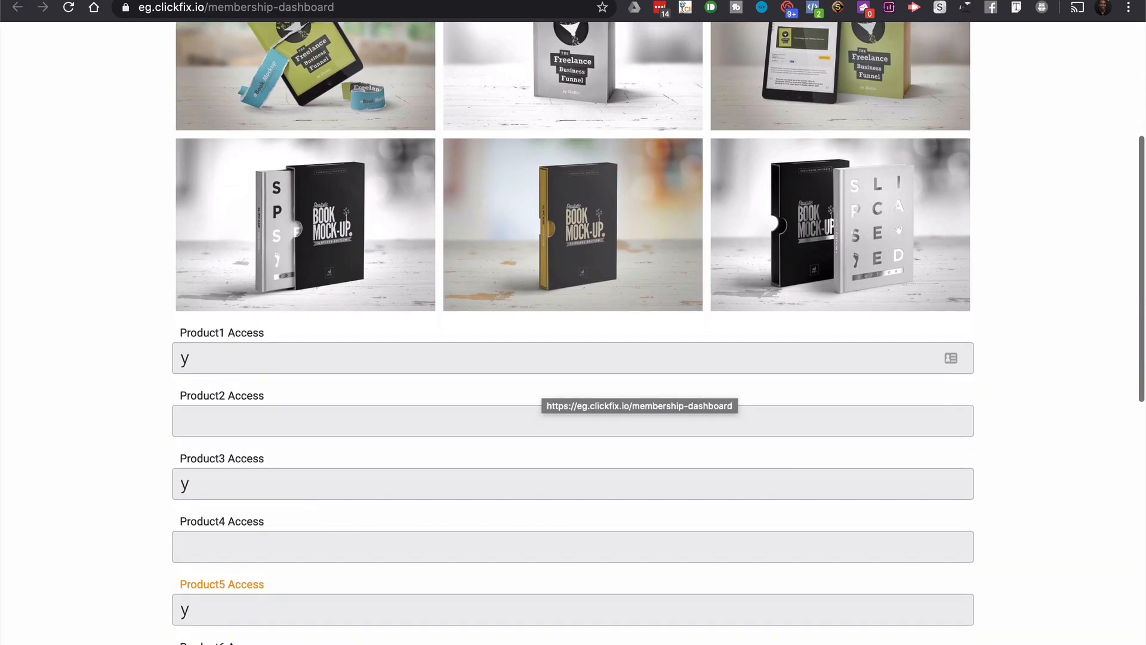
click(685, 8)
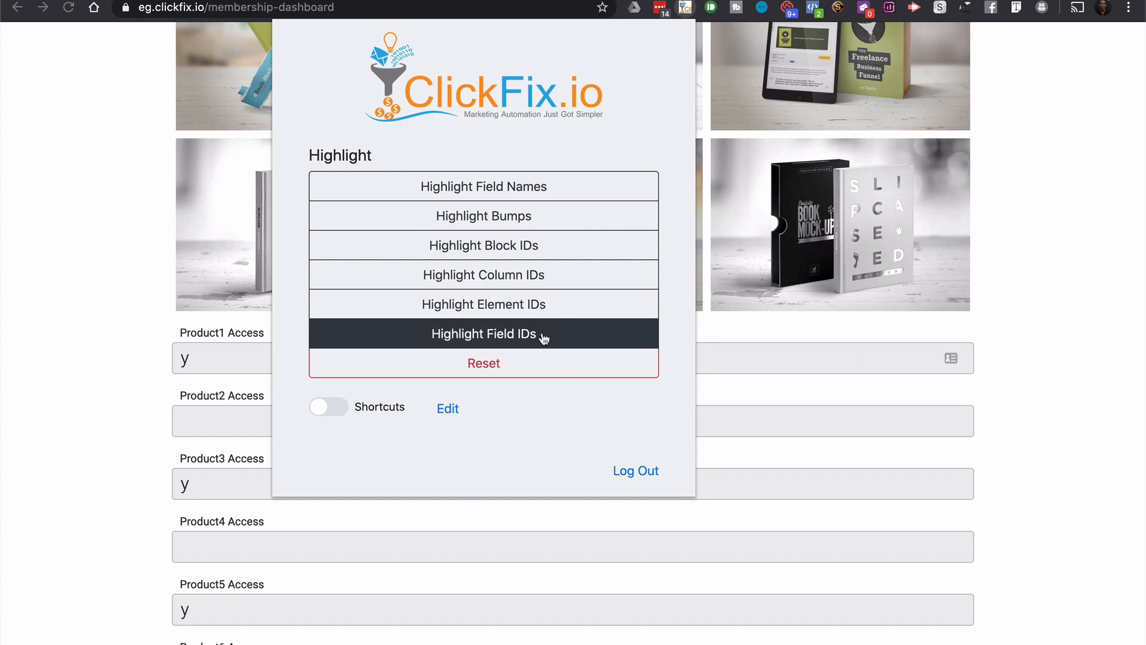
click(543, 338)
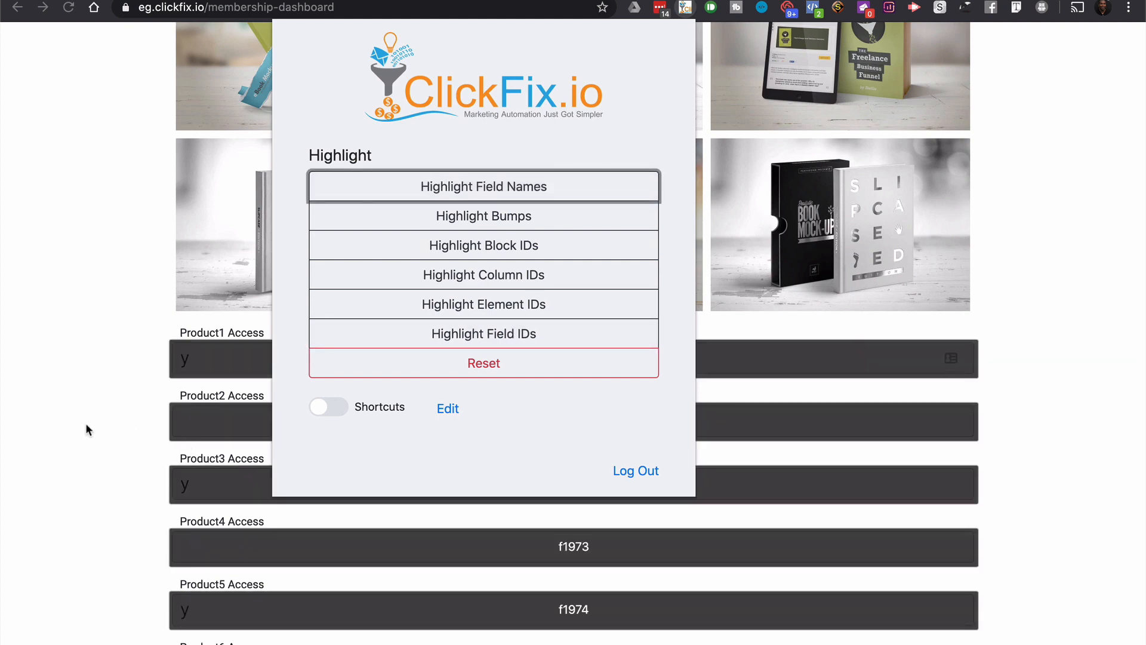
click(84, 427)
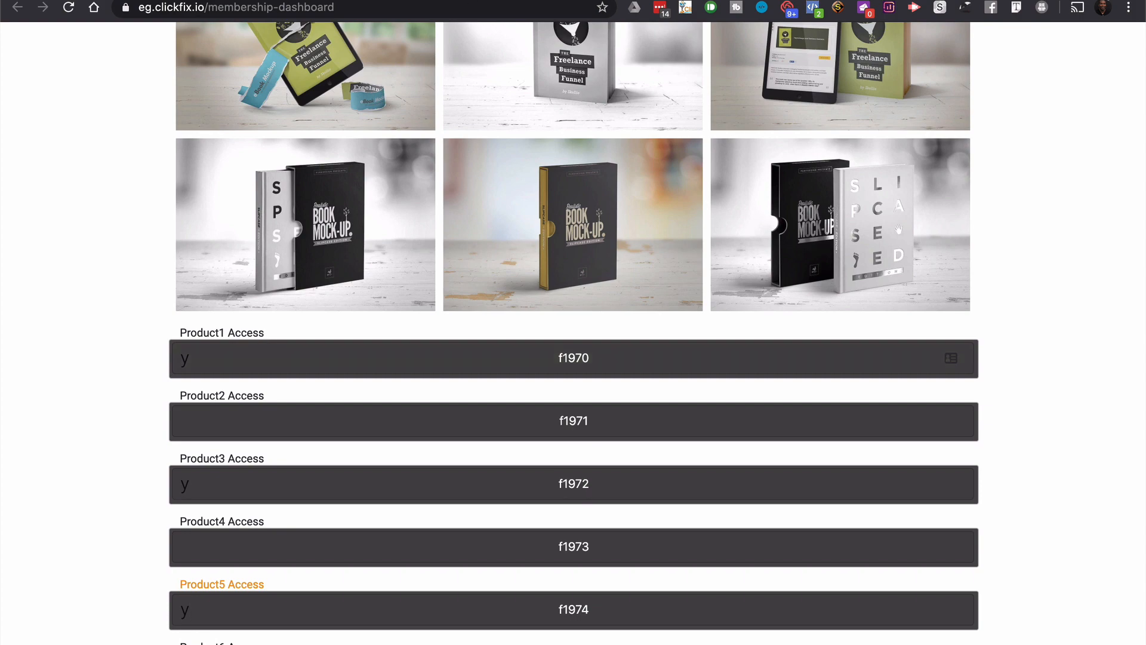
key(ctrl+shift+Tab)
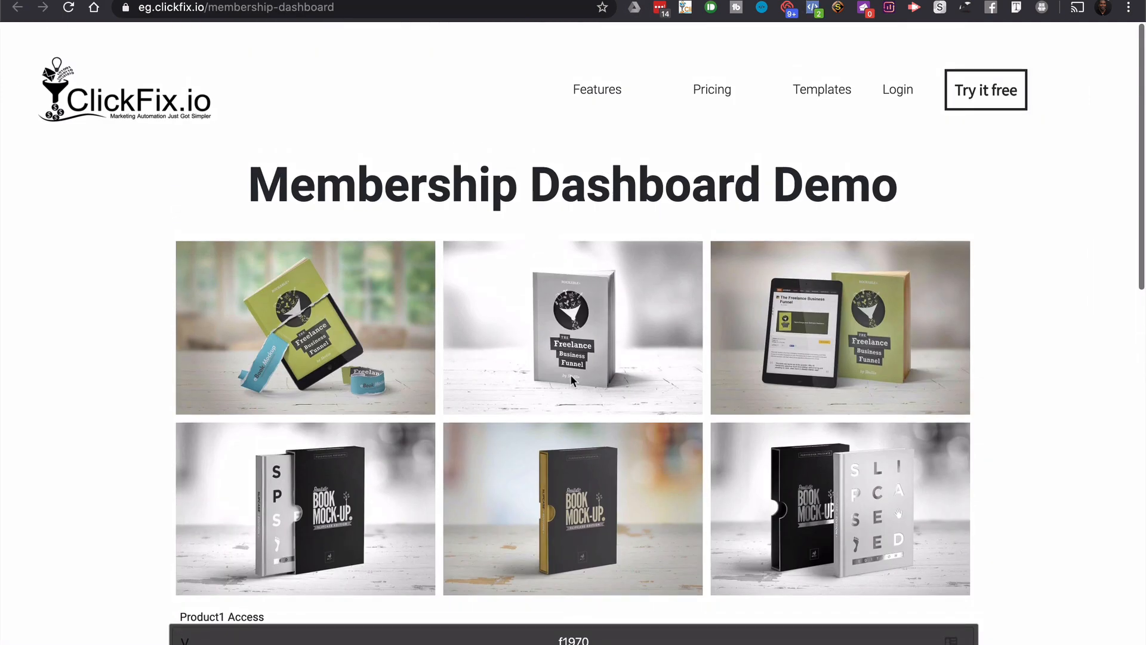
Highlight the element IDs on the live dashboard page to identify the product images
scroll(571, 376, down, 1)
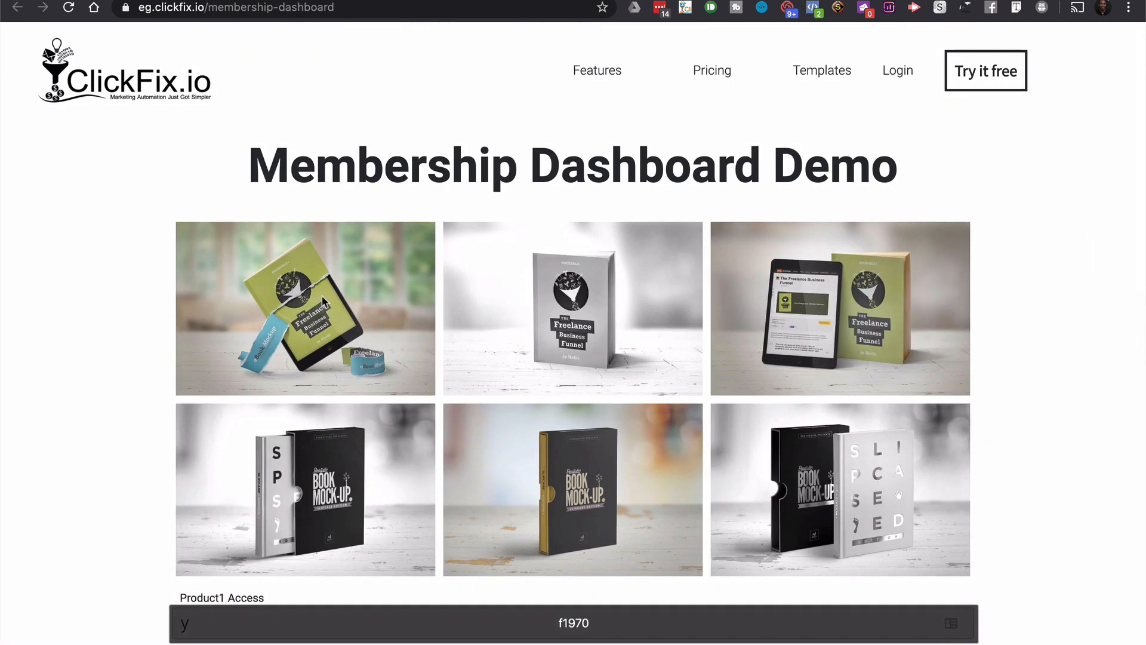
click(685, 9)
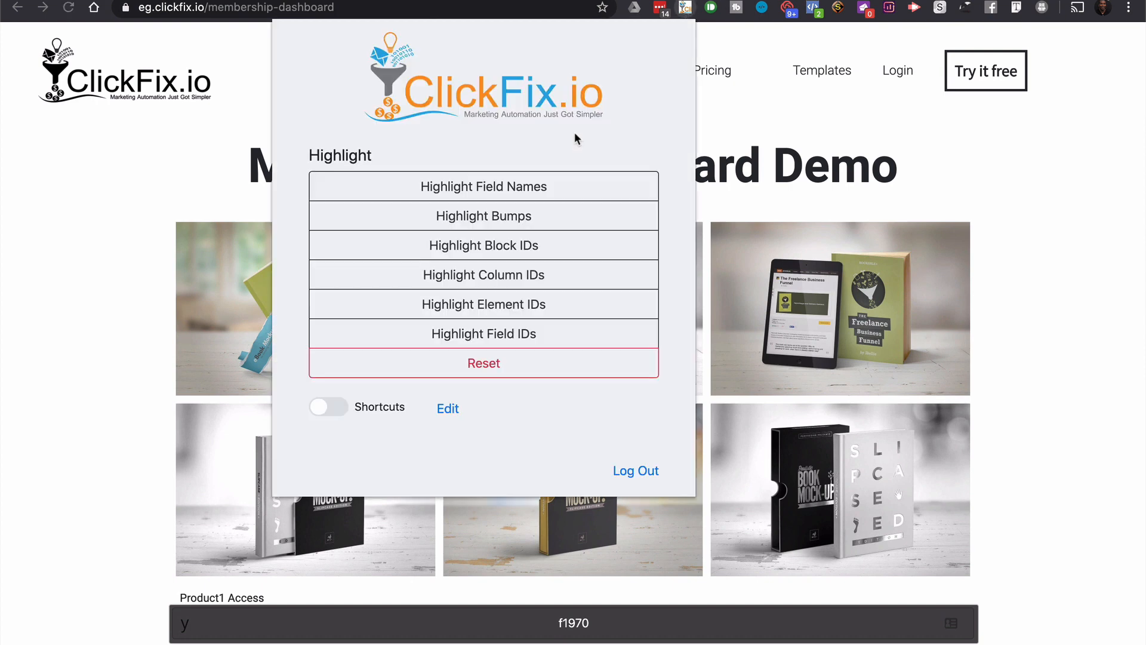
click(528, 308)
click(65, 347)
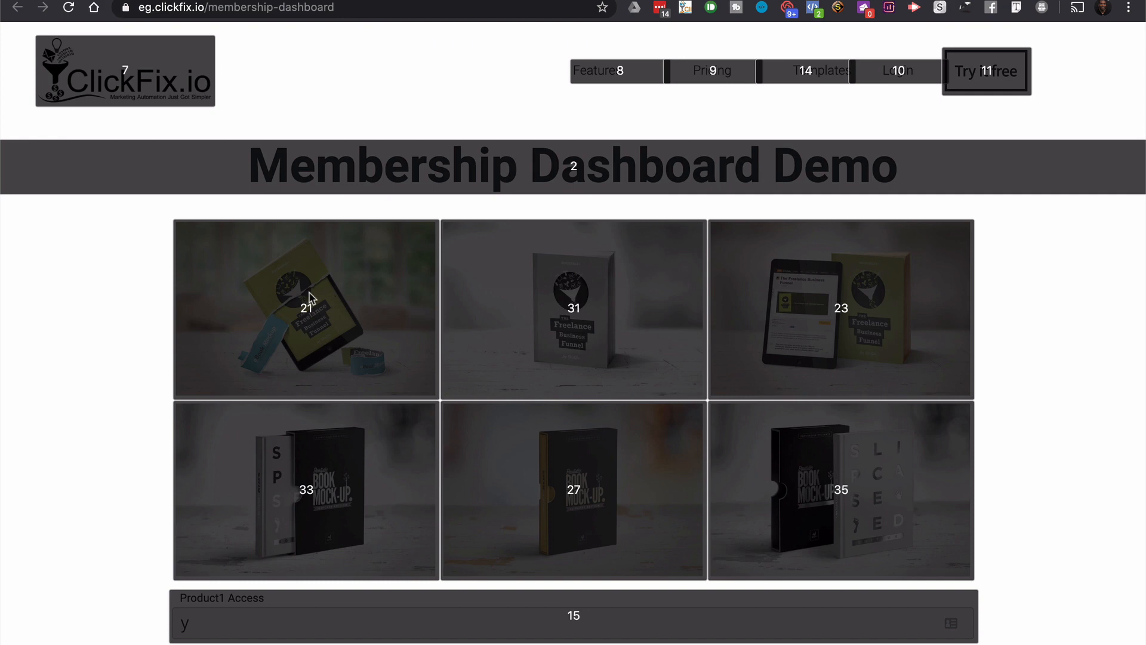
Reset the ID highlights and clear the Product1 Access field on the live dashboard page
click(684, 8)
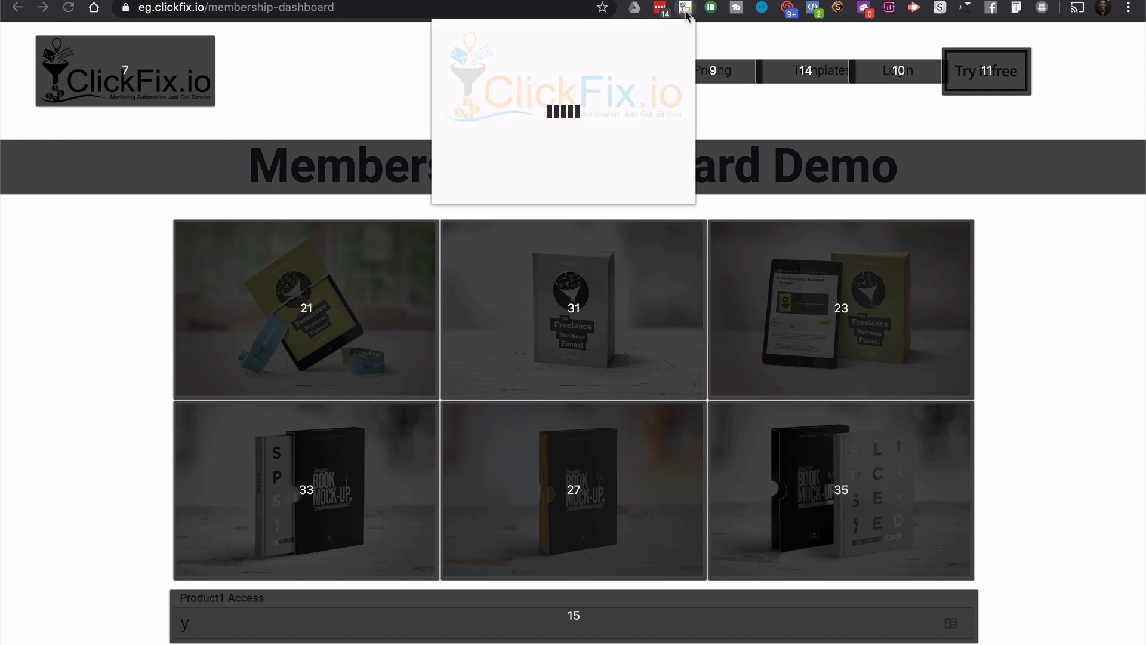
click(520, 371)
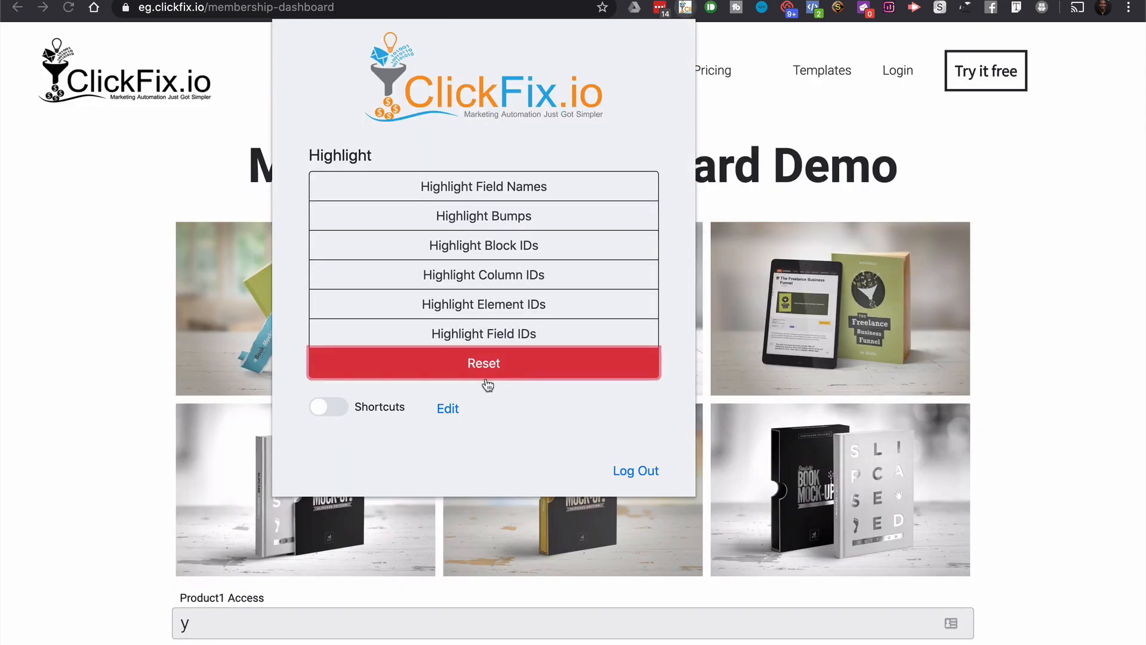
click(220, 628)
click(220, 628)
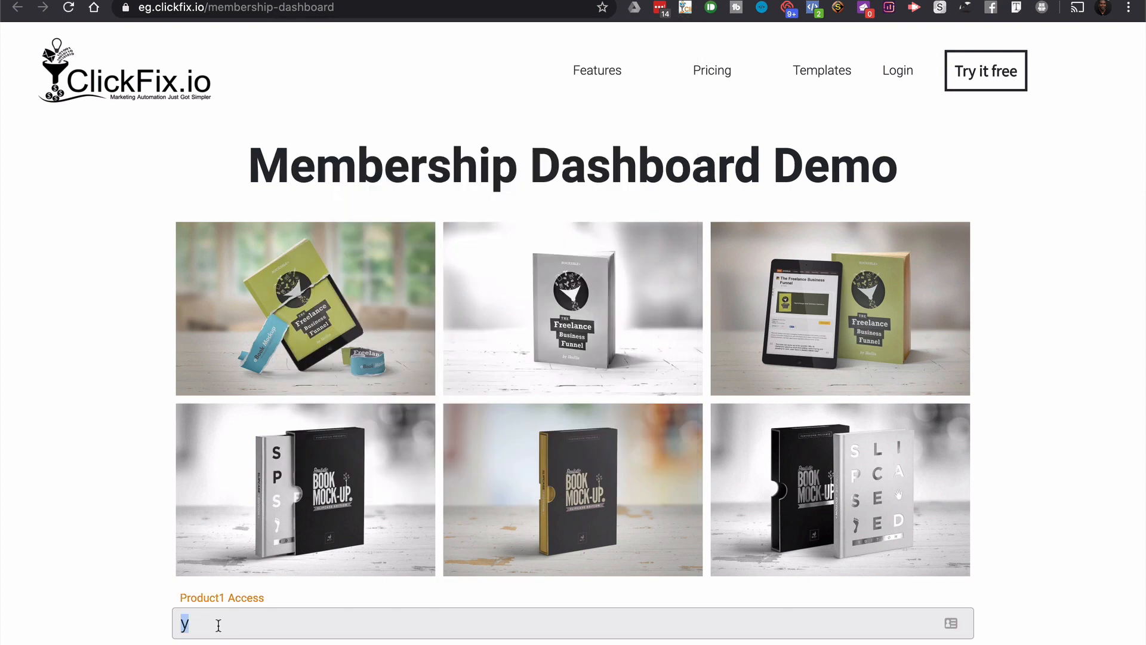
key(BackSpace)
click(89, 491)
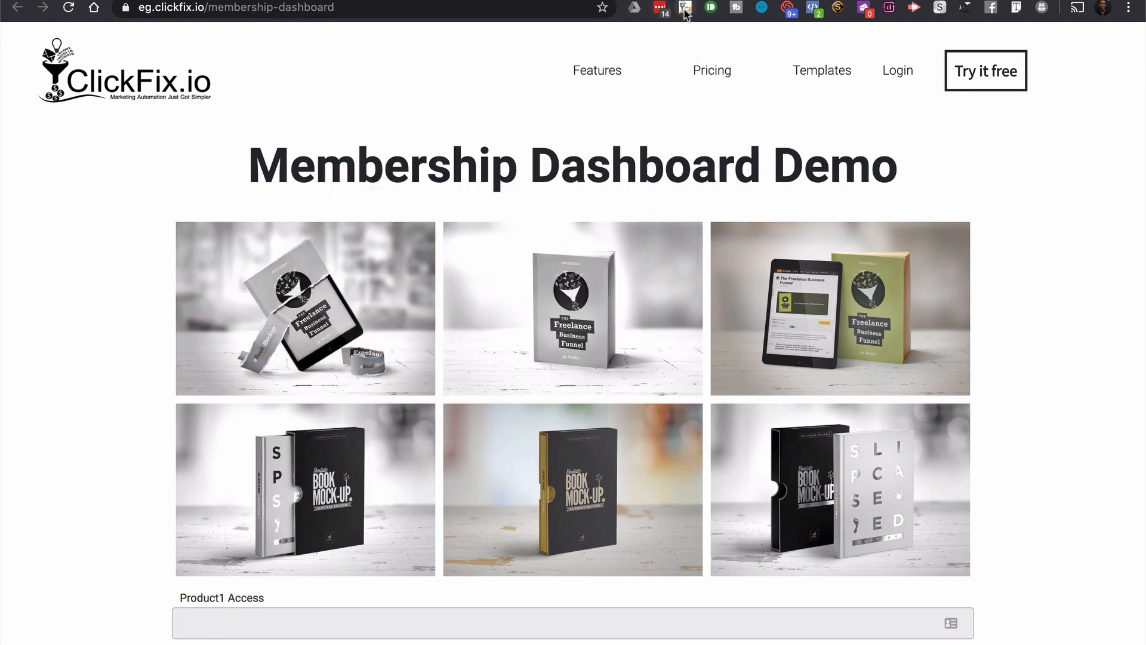
Highlight the element IDs again with Product1 Access empty to identify the first product's greyed-out image
click(684, 9)
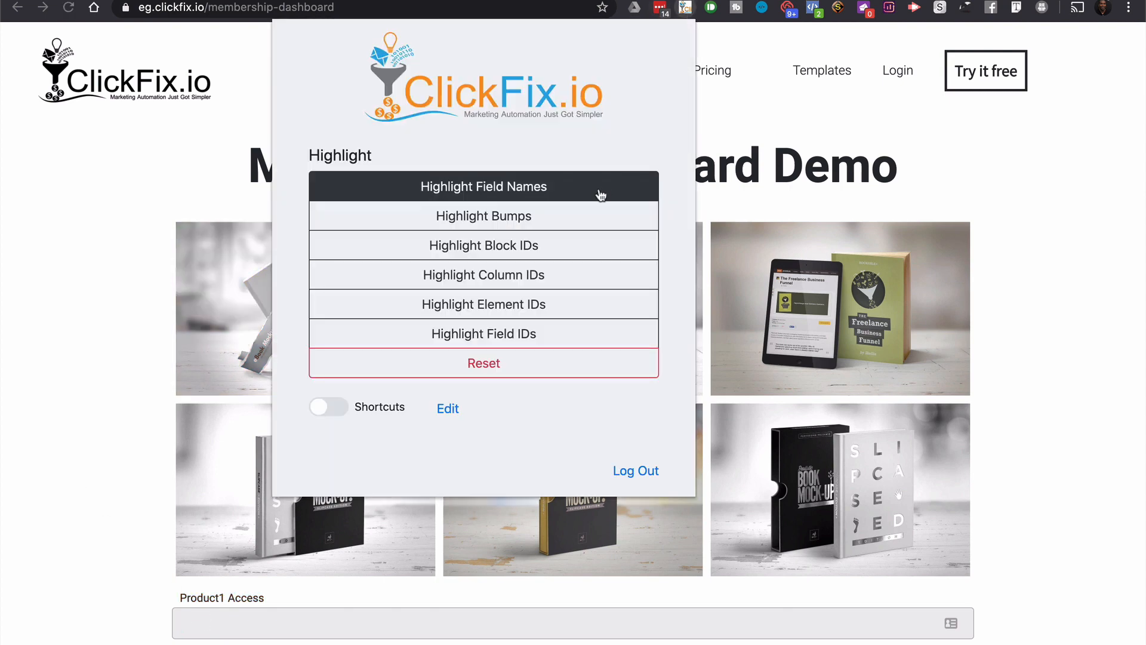
click(535, 306)
click(86, 357)
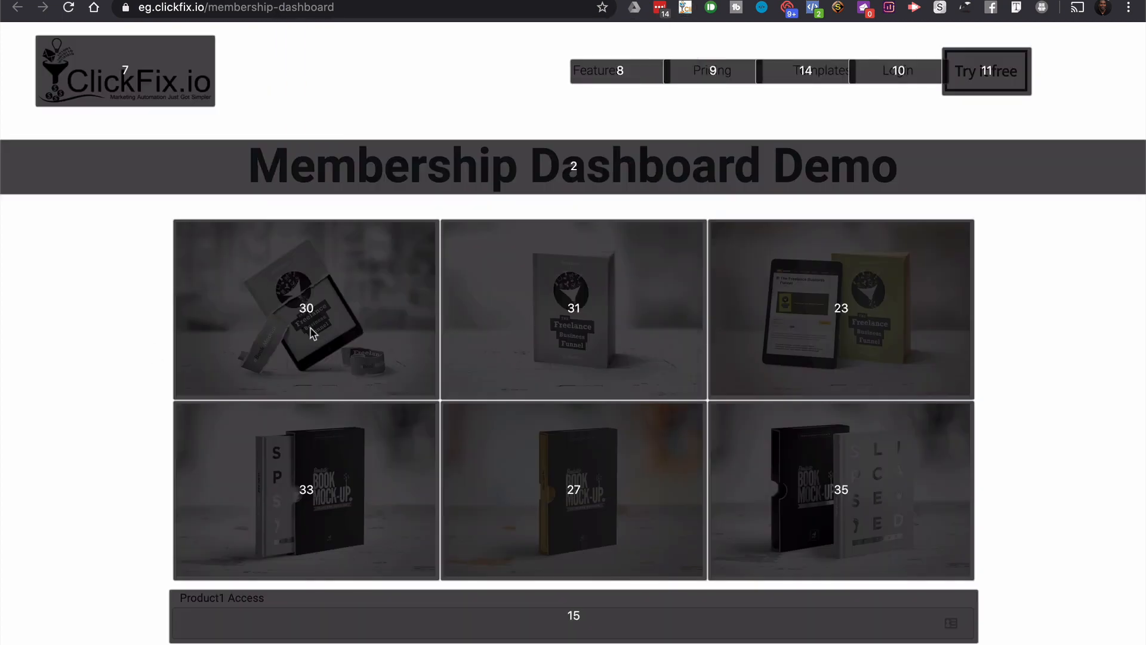
Return to the Ontraport page editor and compare the header code's ShowElement and HideElement rules with the highlighted IDs
click(477, 0)
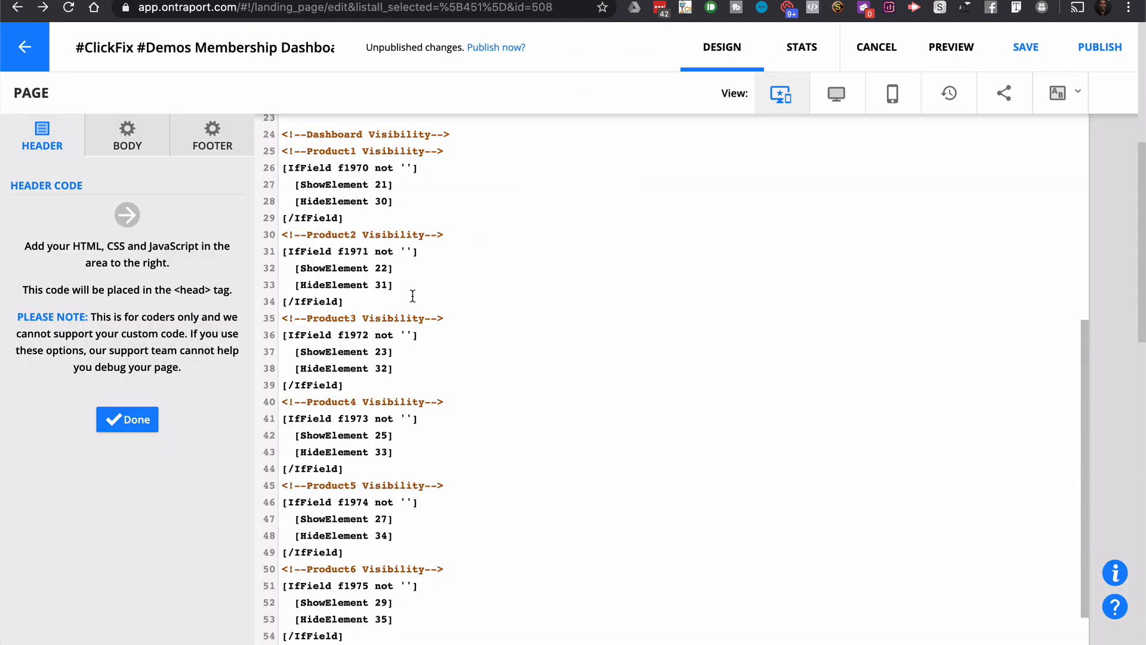
scroll(412, 296, up, 1)
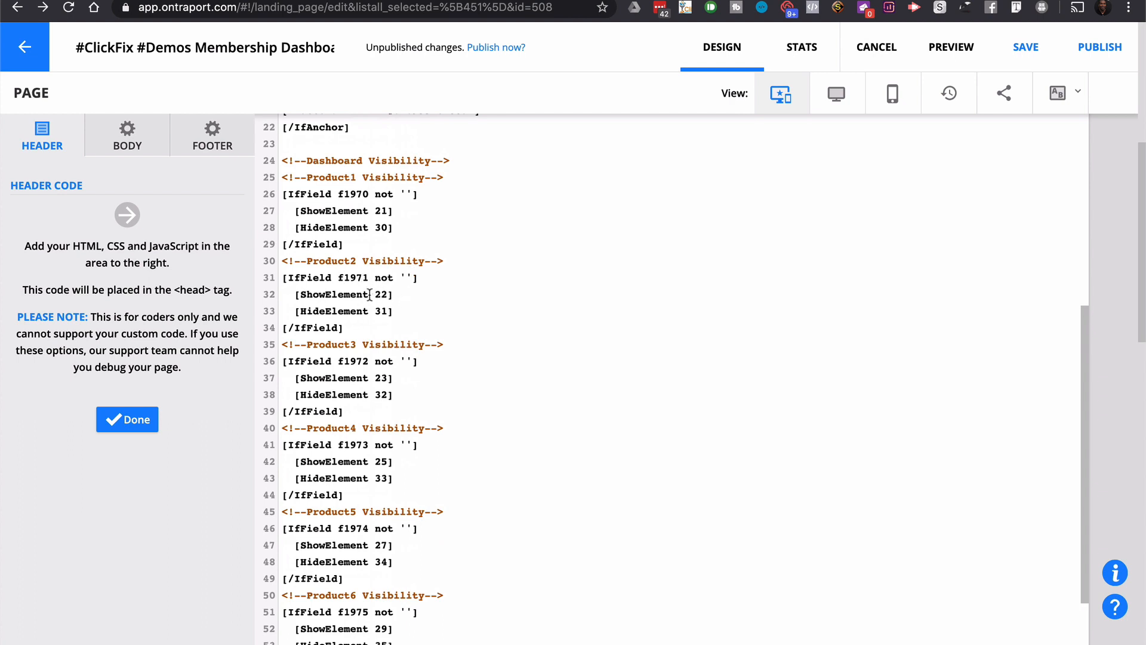
scroll(392, 406, down, 3)
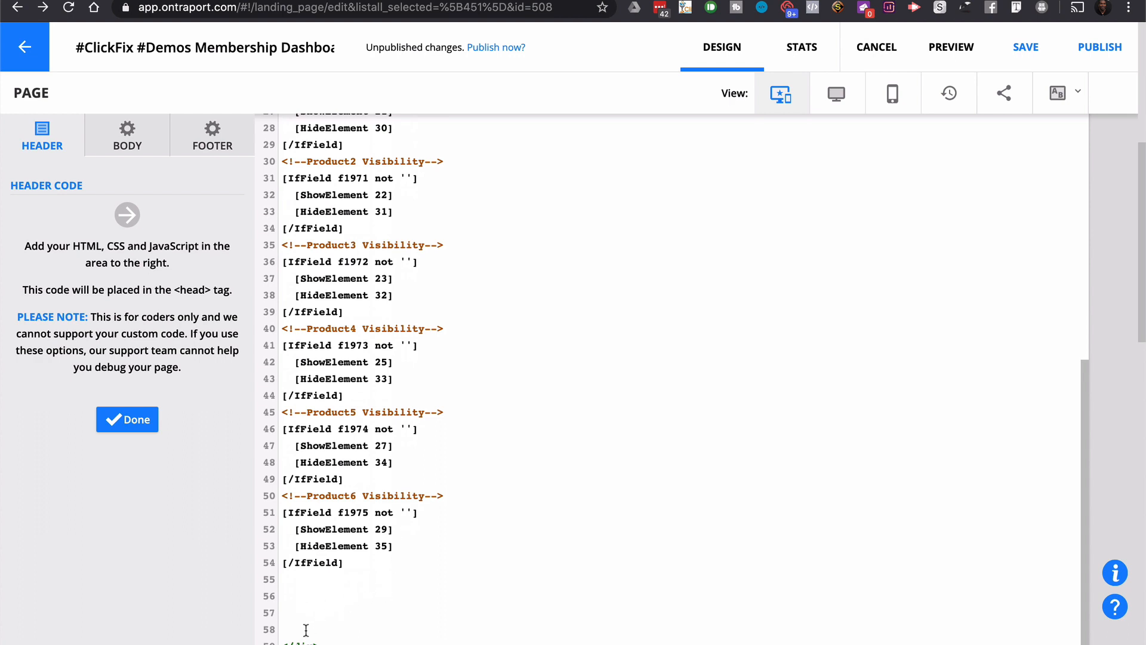
Save the page, remove the blank lines after the Product6 Visibility block in the header code, and finish the code editing
key(super+s)
key(BackSpace)
key(BackSpace)
key(BackSpace)
key(BackSpace)
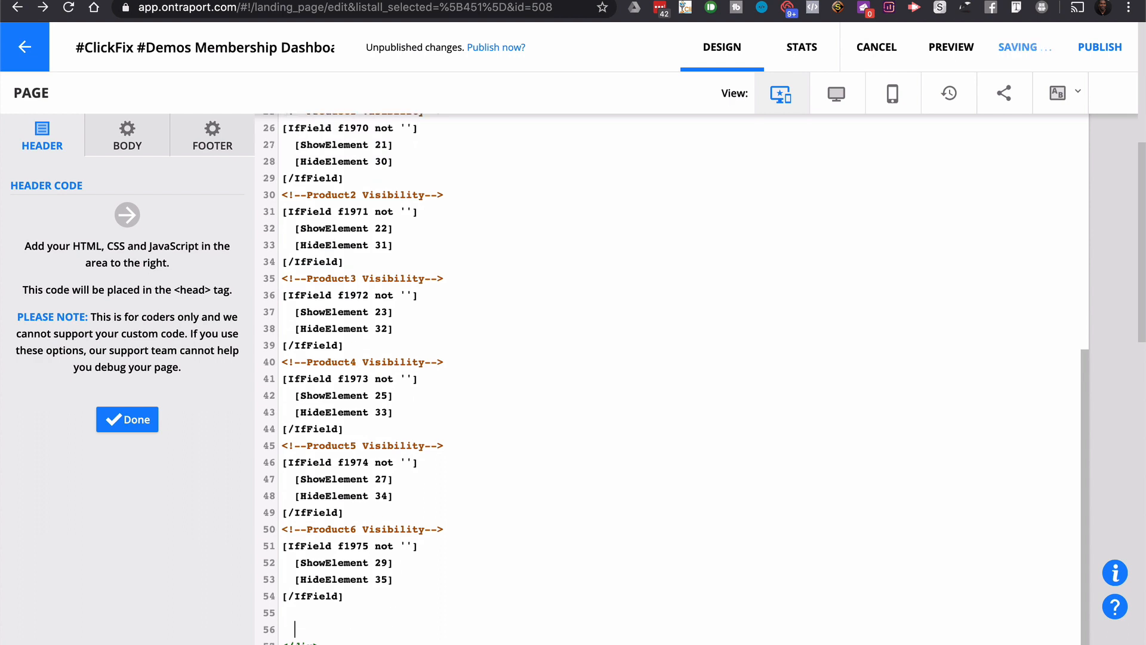
click(127, 419)
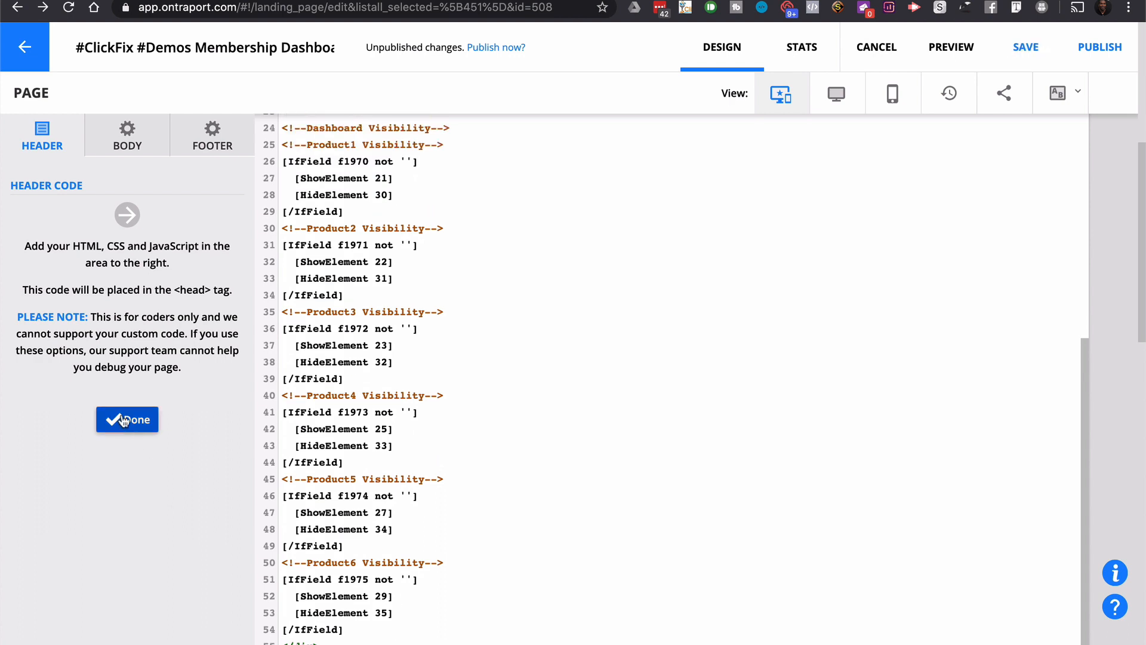
Save and re-publish the membership dashboard page with its changes
click(1064, 59)
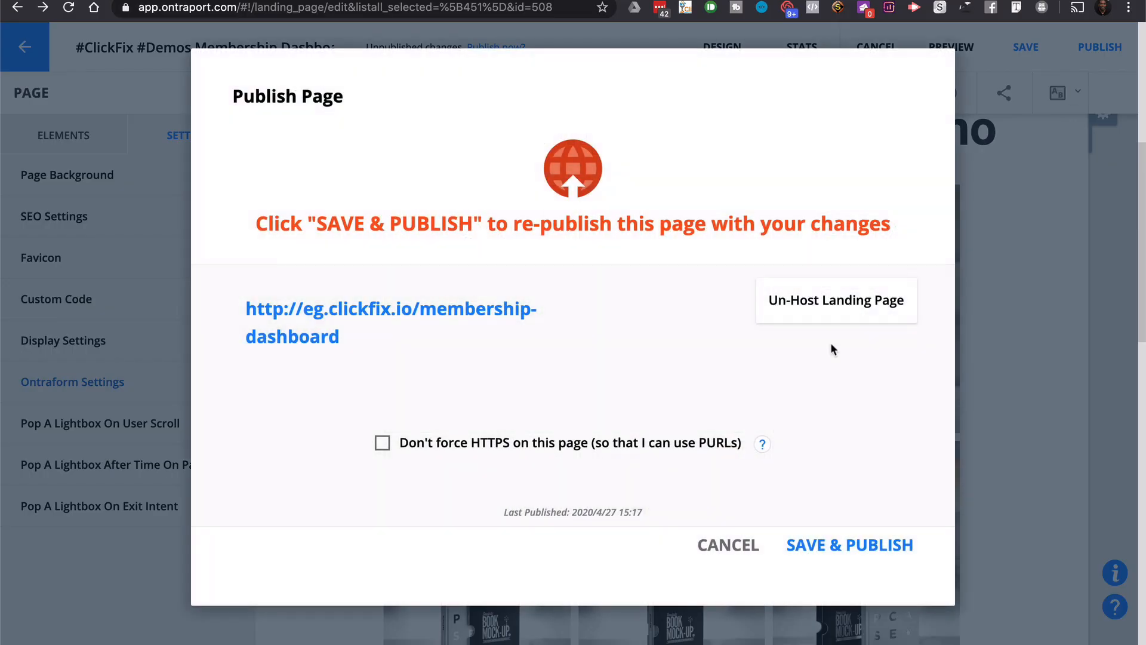
click(863, 546)
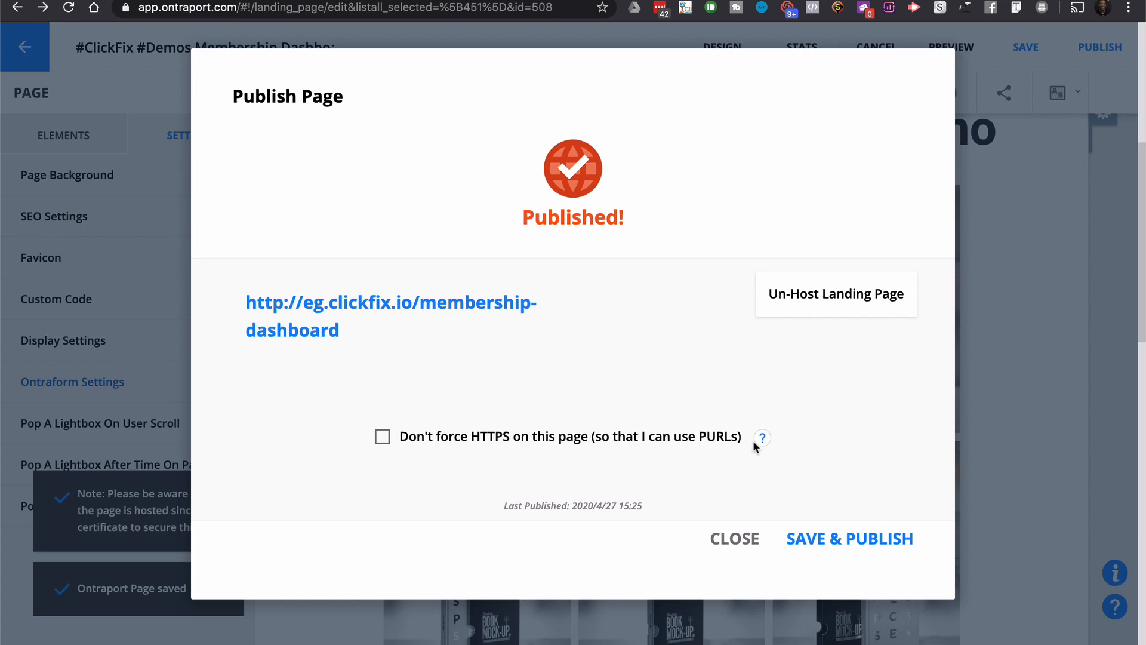
Close the publish confirmation, review the Product1 Visibility rules in the custom header code, and finish the code editing
click(735, 539)
click(171, 299)
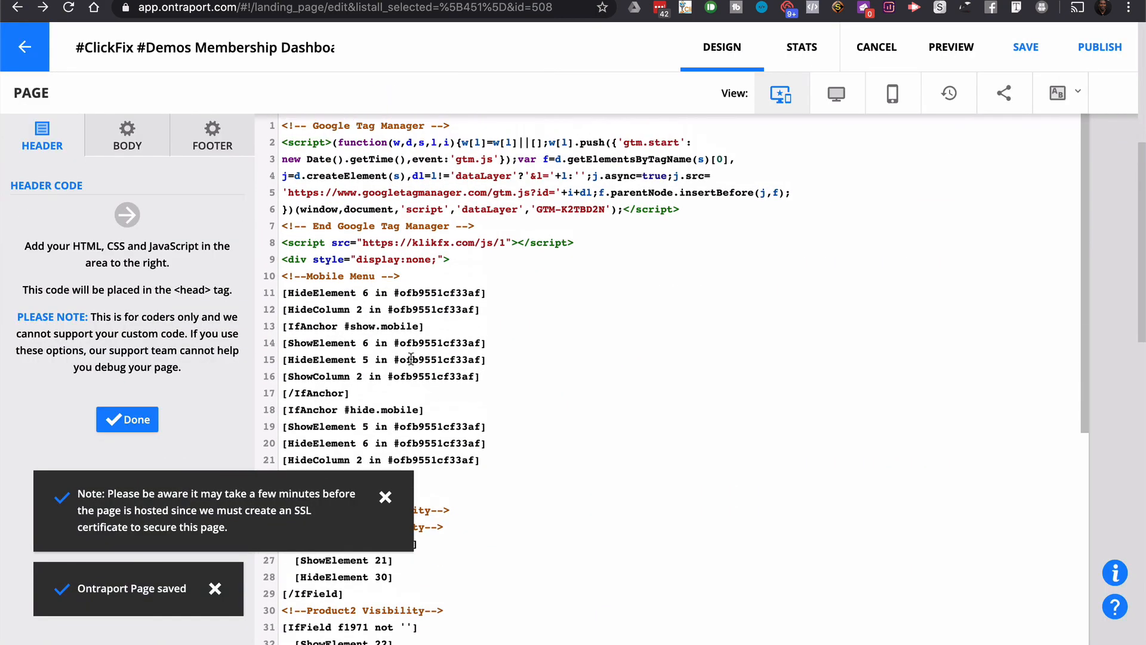
click(385, 497)
click(215, 588)
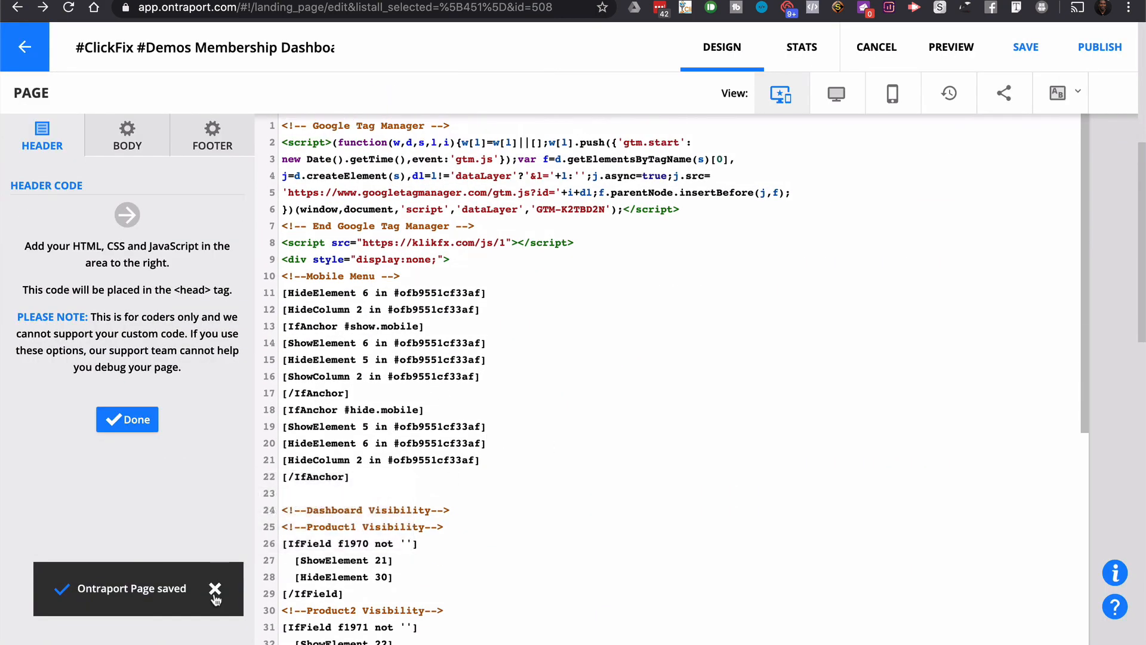
scroll(337, 549, down, 3)
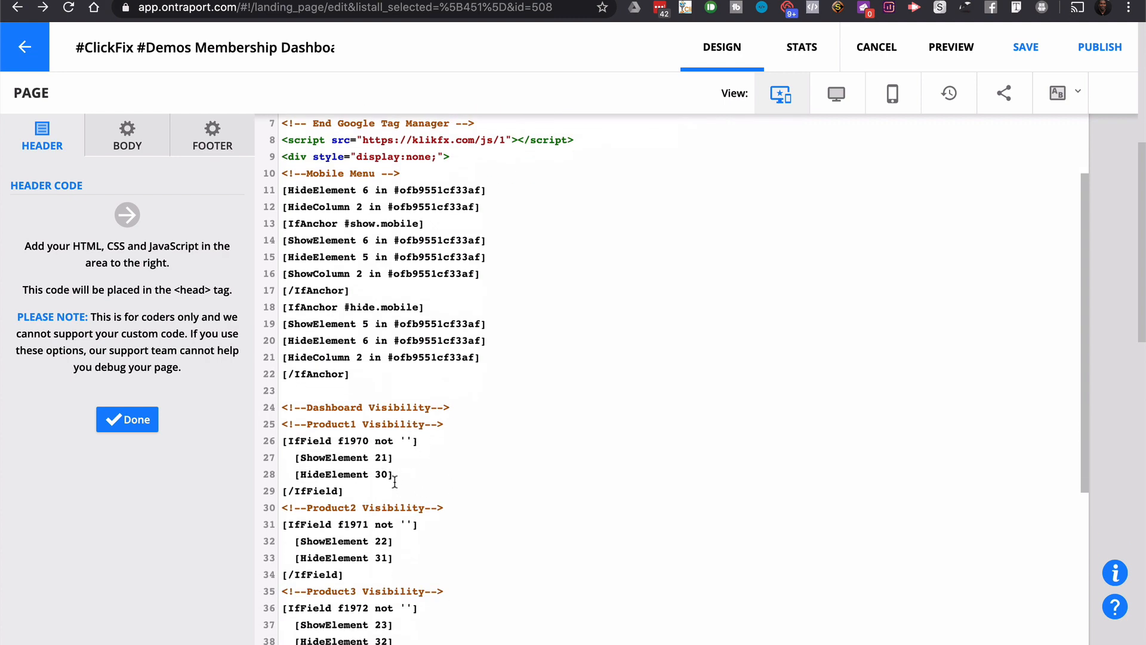
click(143, 419)
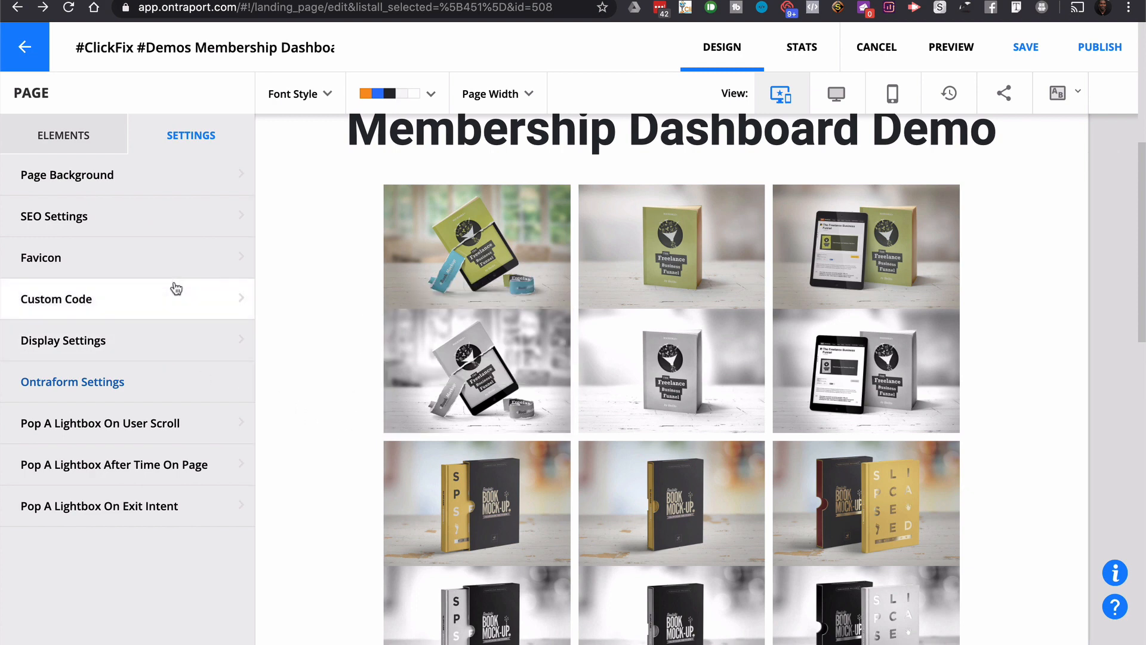
Add a button labelled ACCESS below the first product's colour image and reduce the gap between them
click(85, 136)
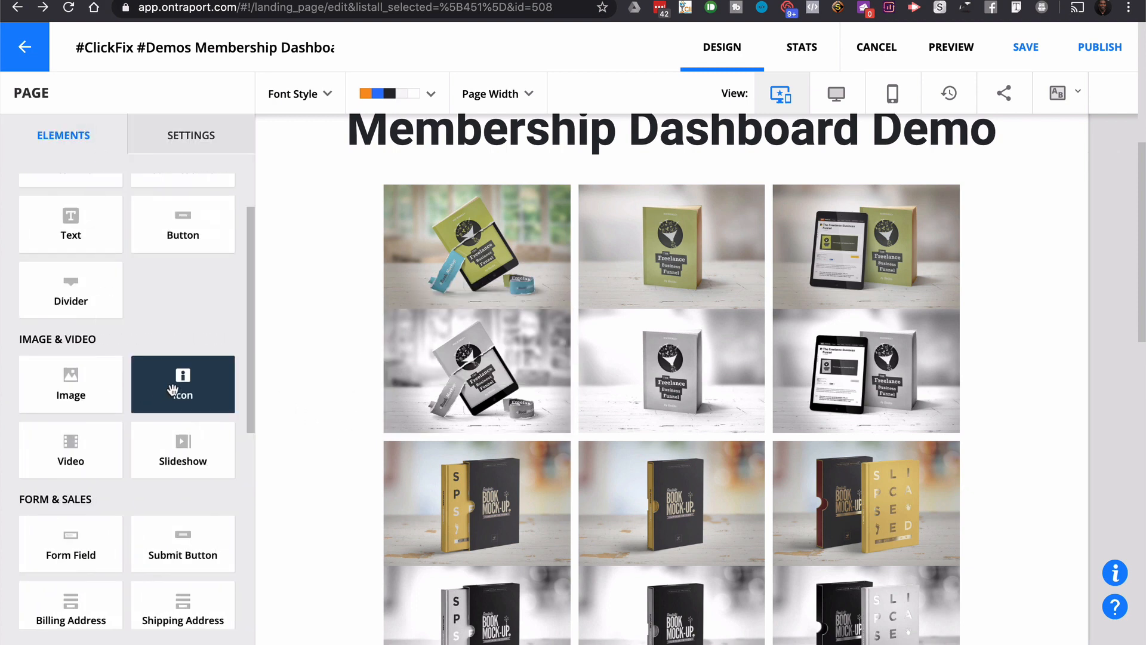
drag(192, 233, 471, 337)
click(472, 345)
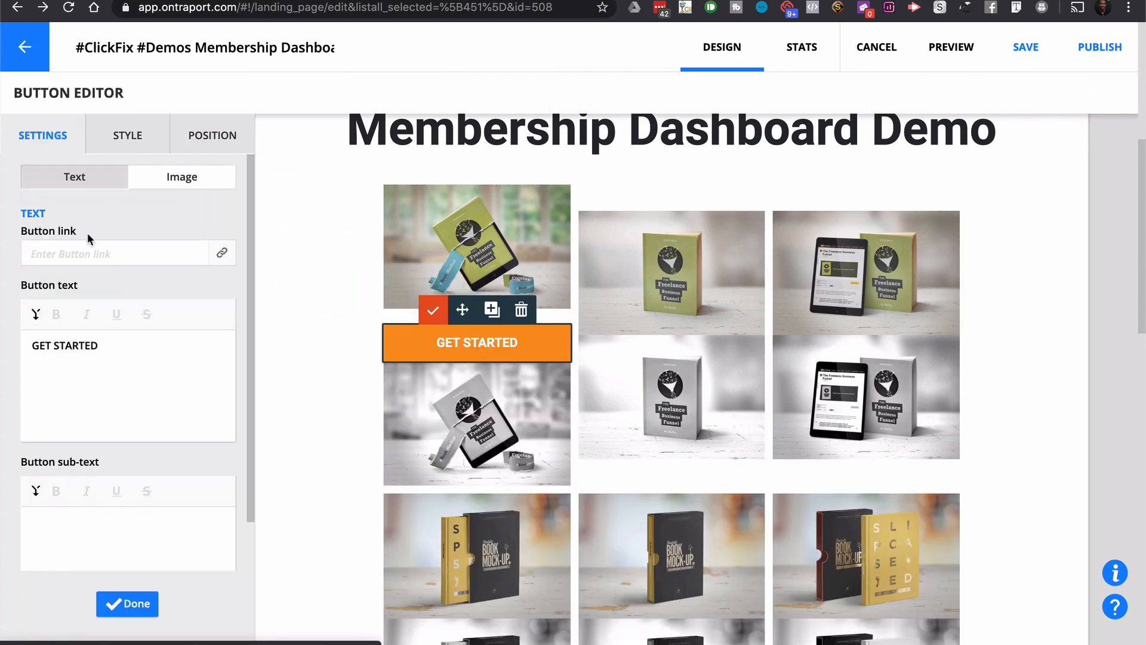
triple_click(108, 344)
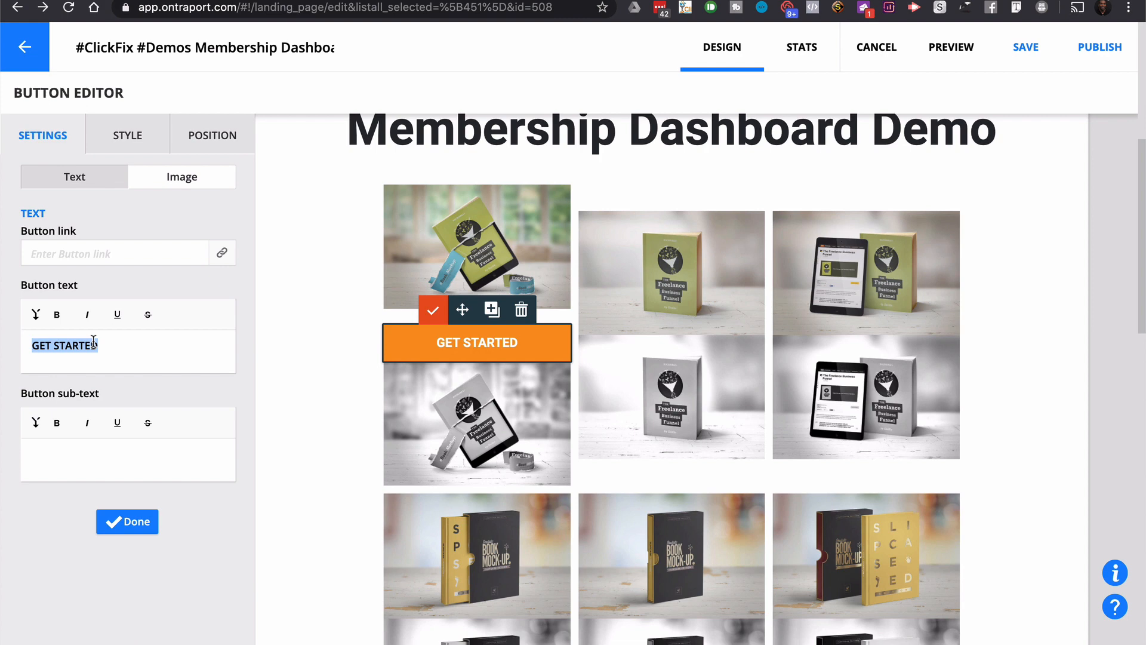
text(ACC)
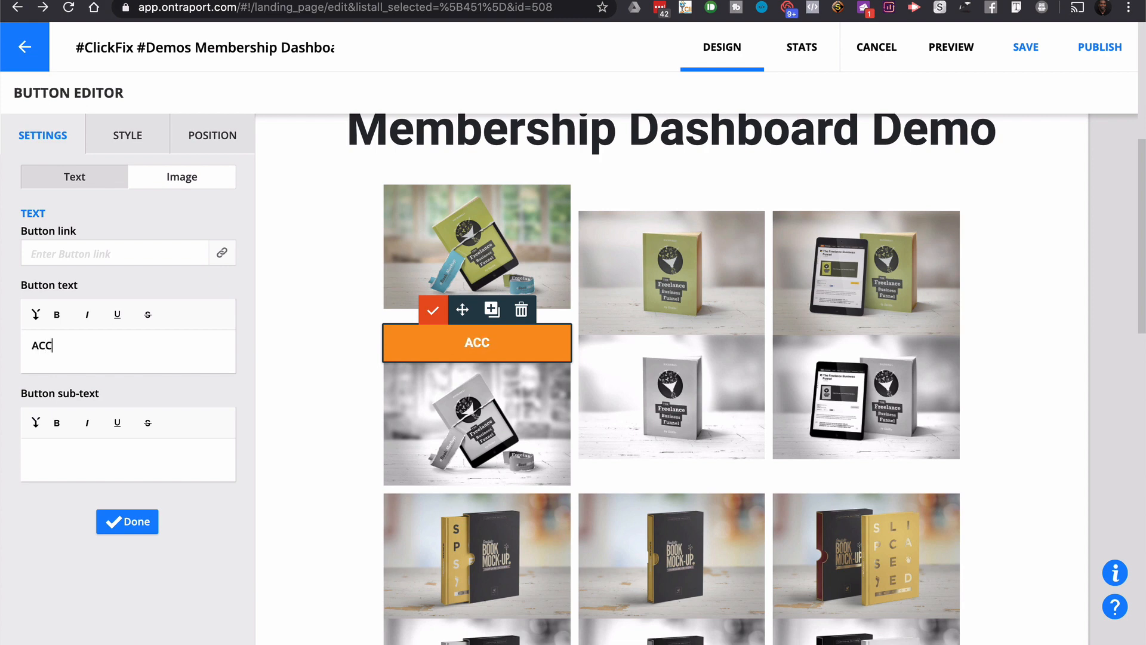
text(ESS)
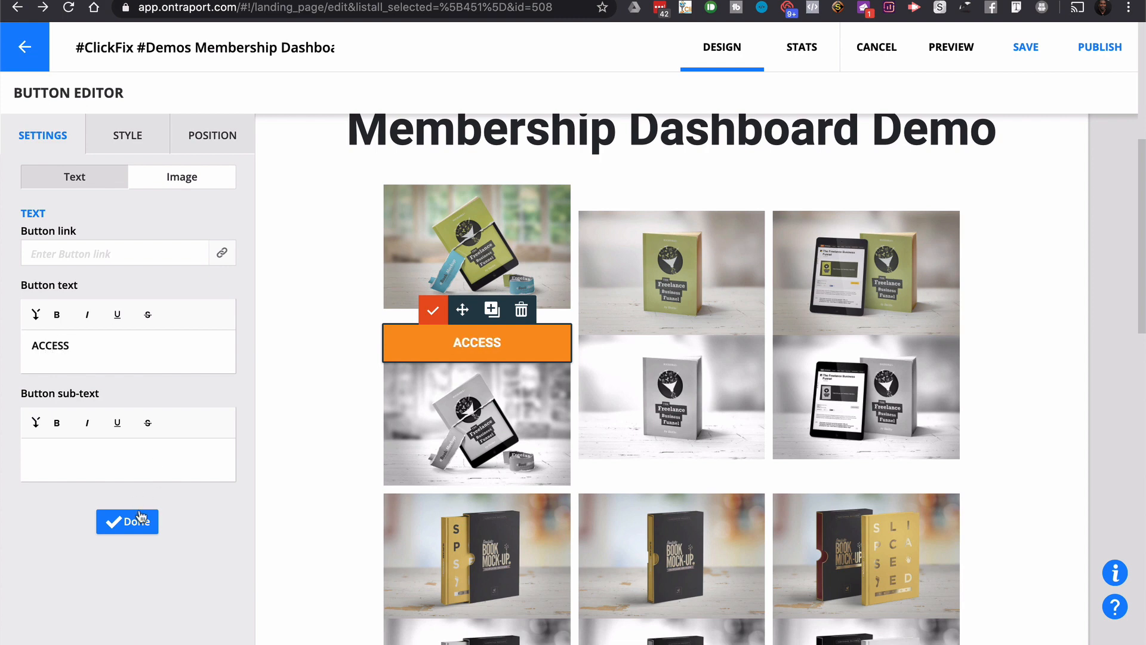
click(138, 520)
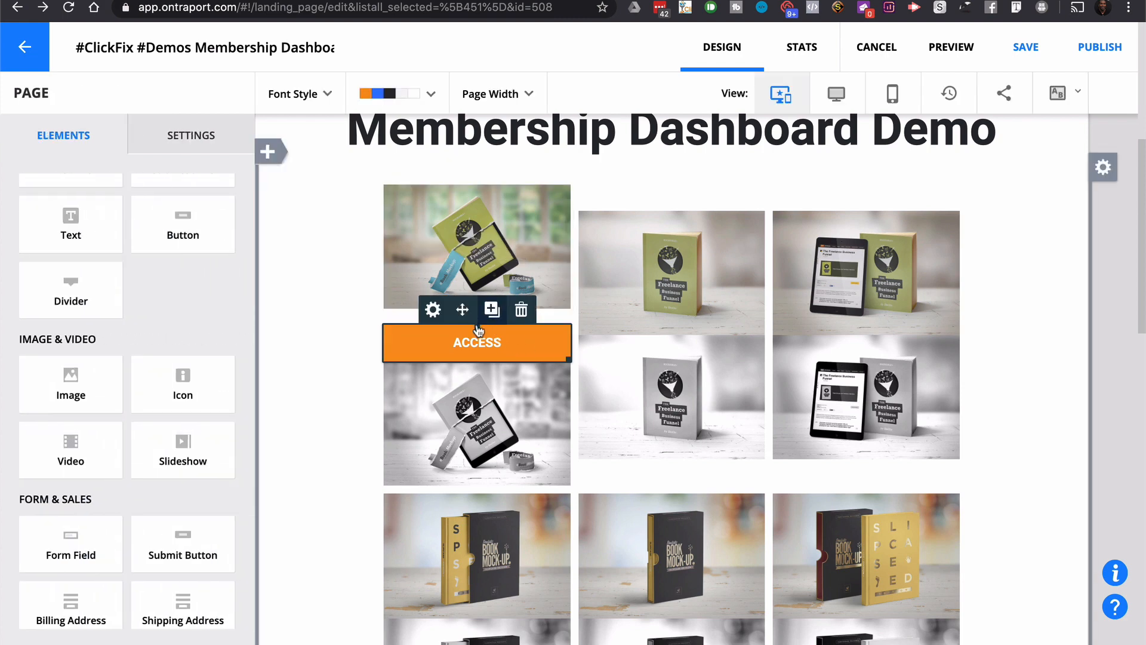
drag(478, 327, 480, 322)
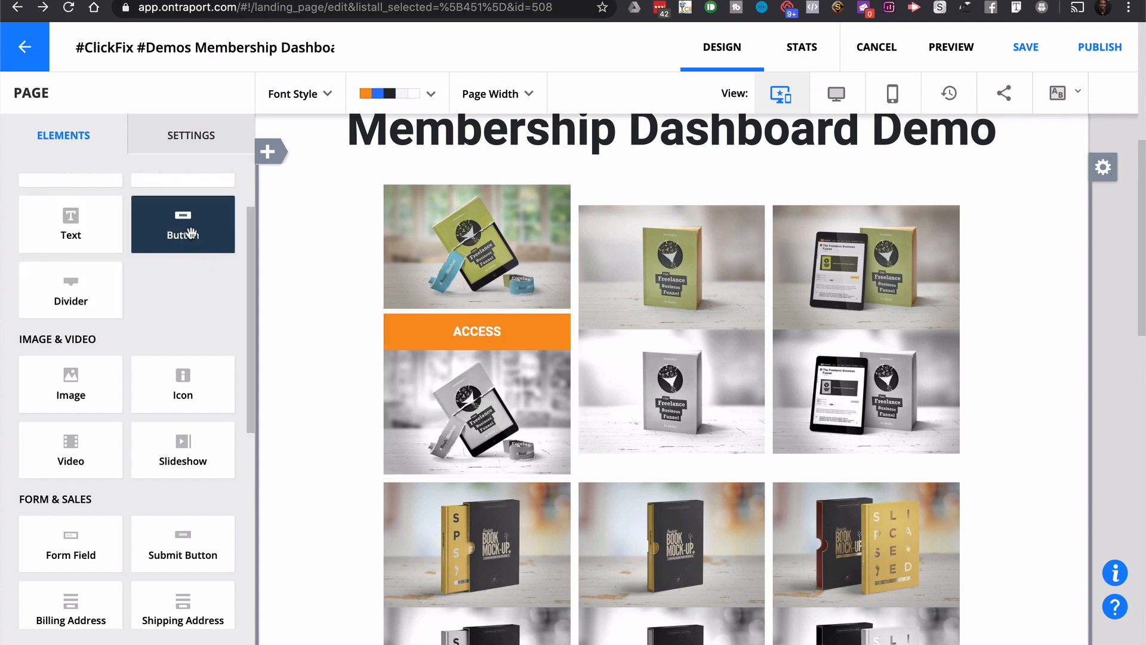
Add a second button labelled MORE INFO below the first product's greyed-out image
drag(191, 233, 480, 481)
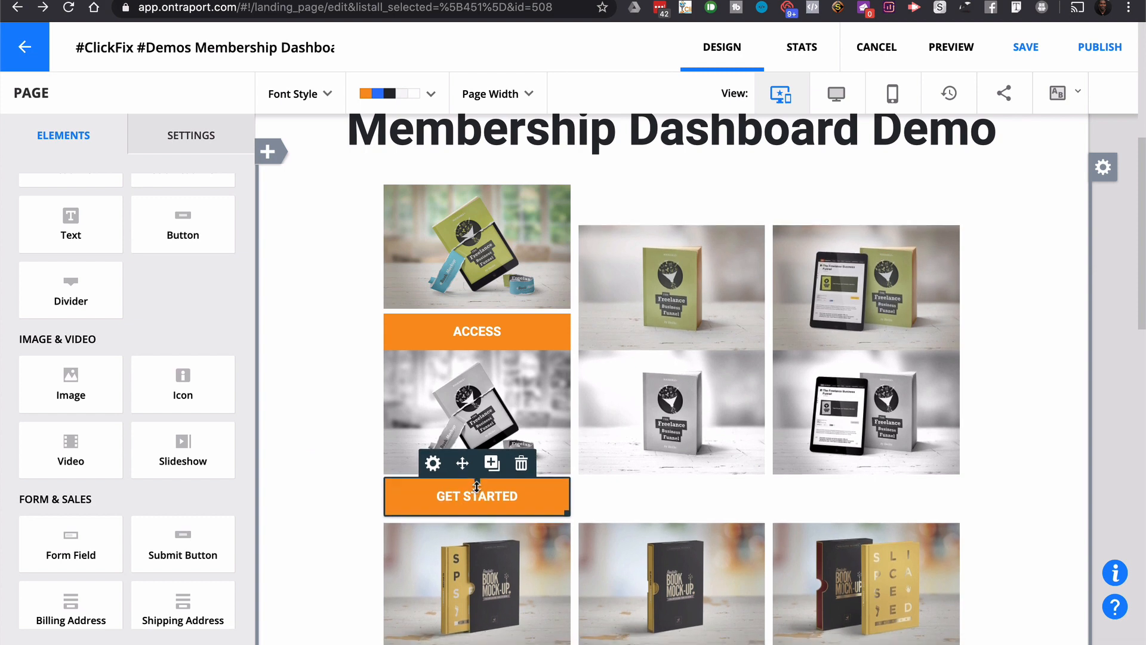
double_click(477, 494)
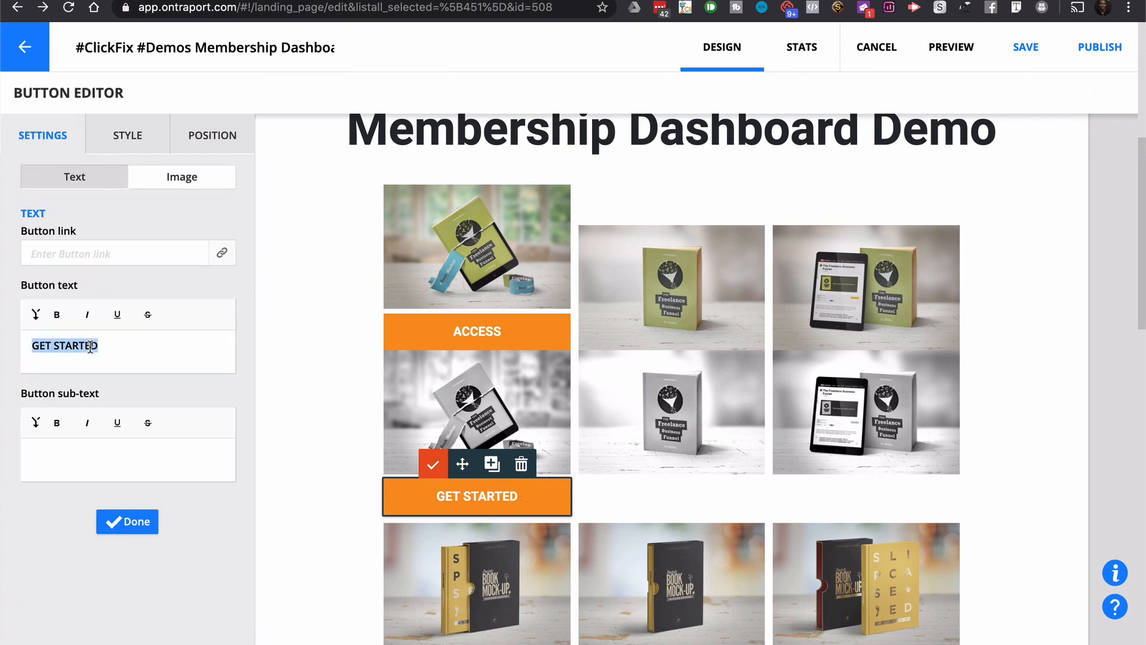
text(MORE I)
text(NFO)
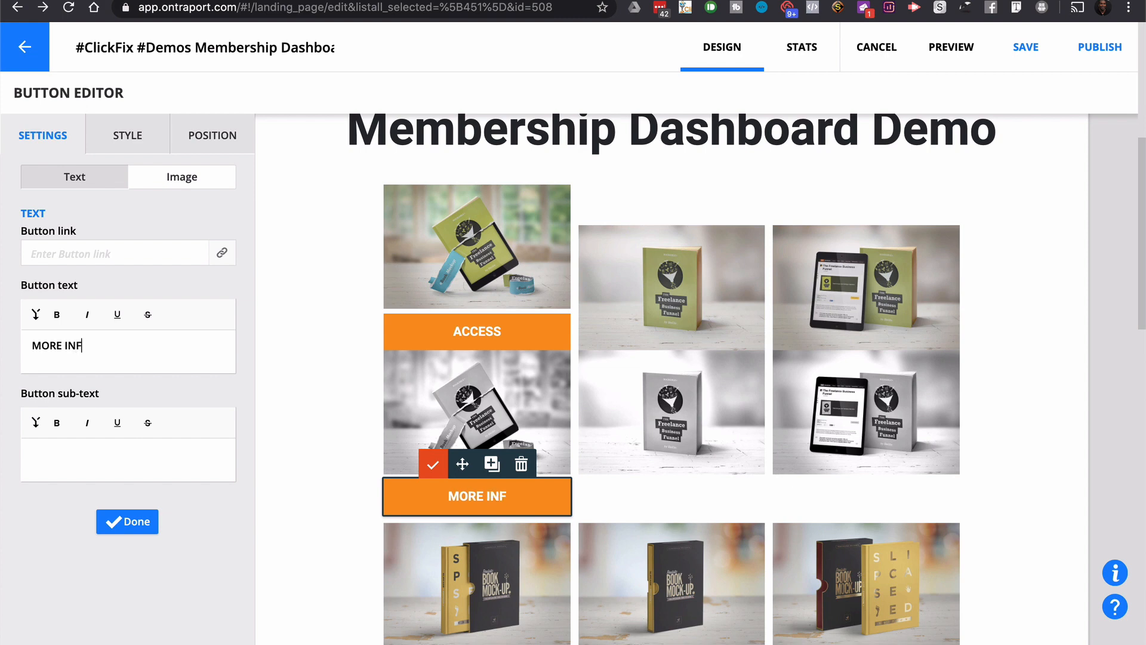
click(137, 523)
Apply the blue preset button style to the MORE INFO button
click(409, 493)
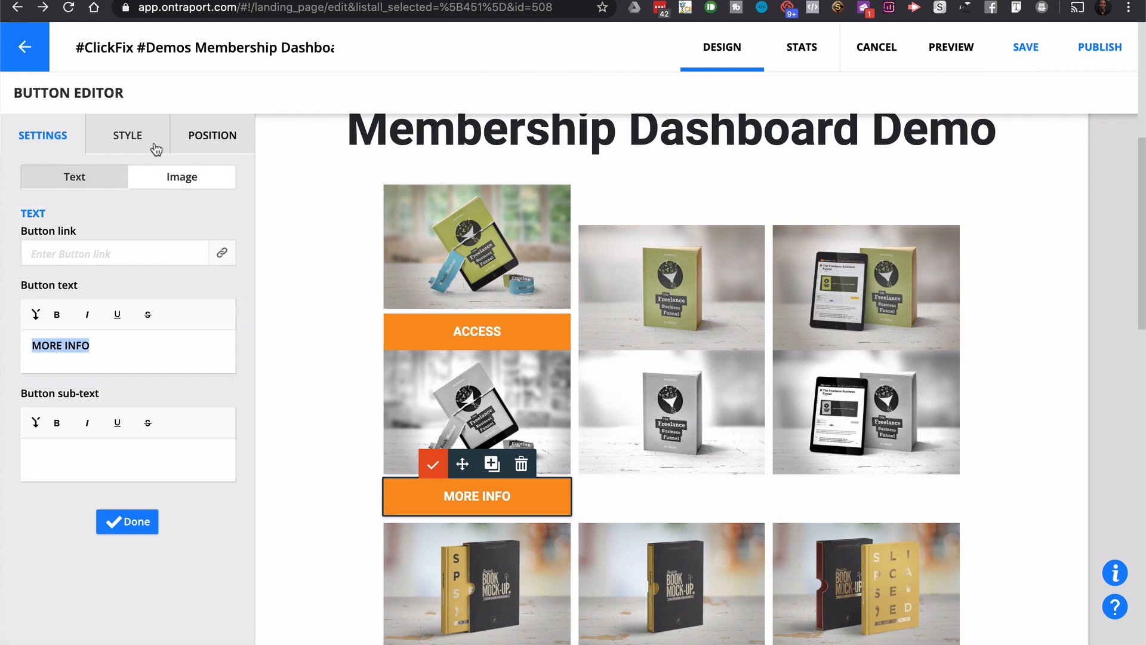
click(130, 148)
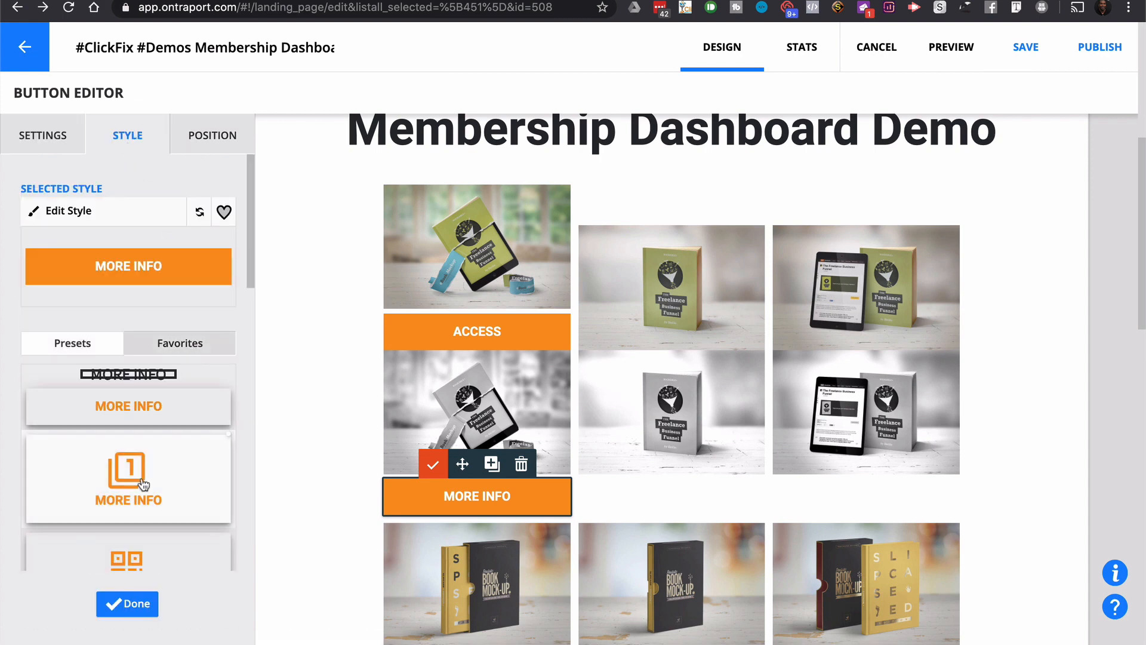
scroll(194, 458, down, 2)
scroll(195, 458, down, 5)
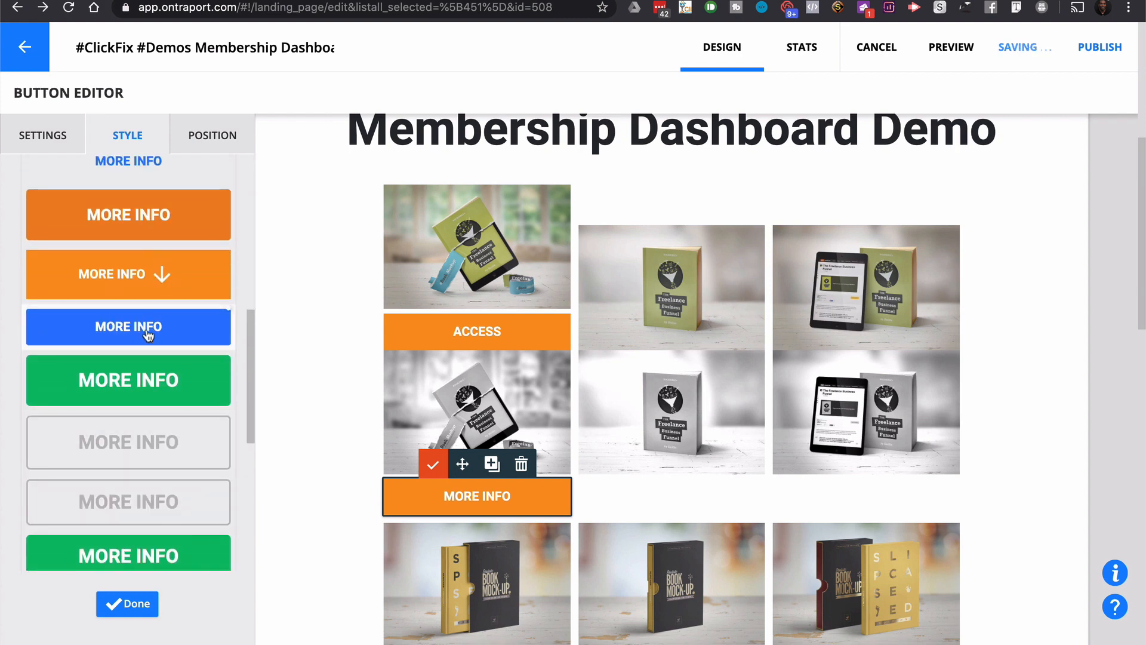
click(132, 382)
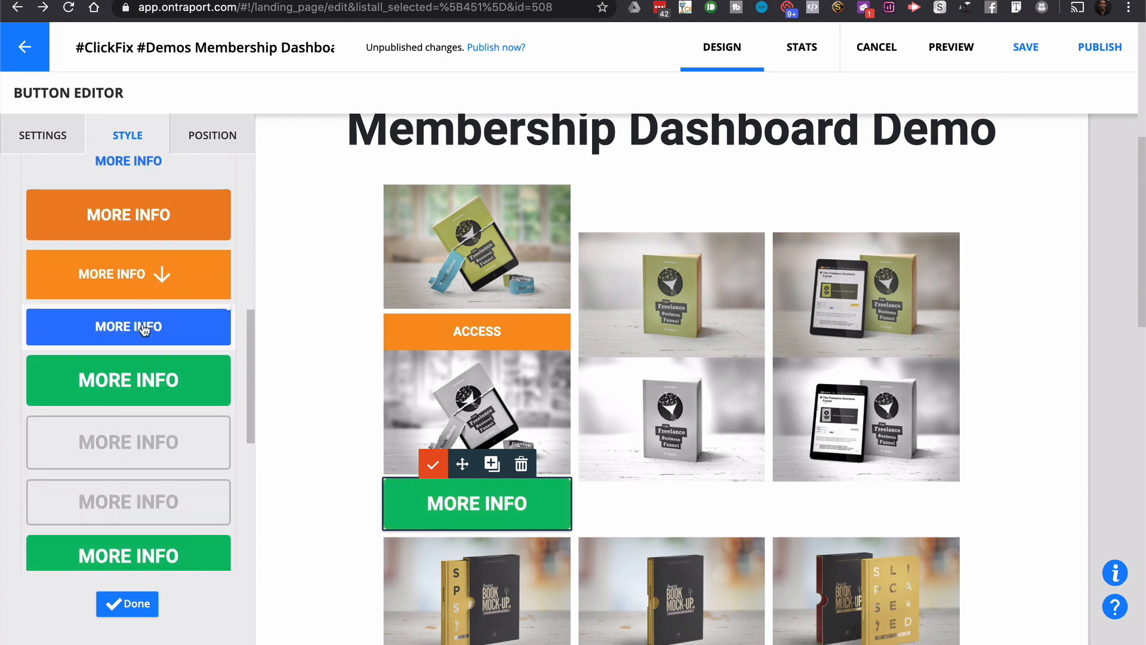
click(143, 330)
click(122, 604)
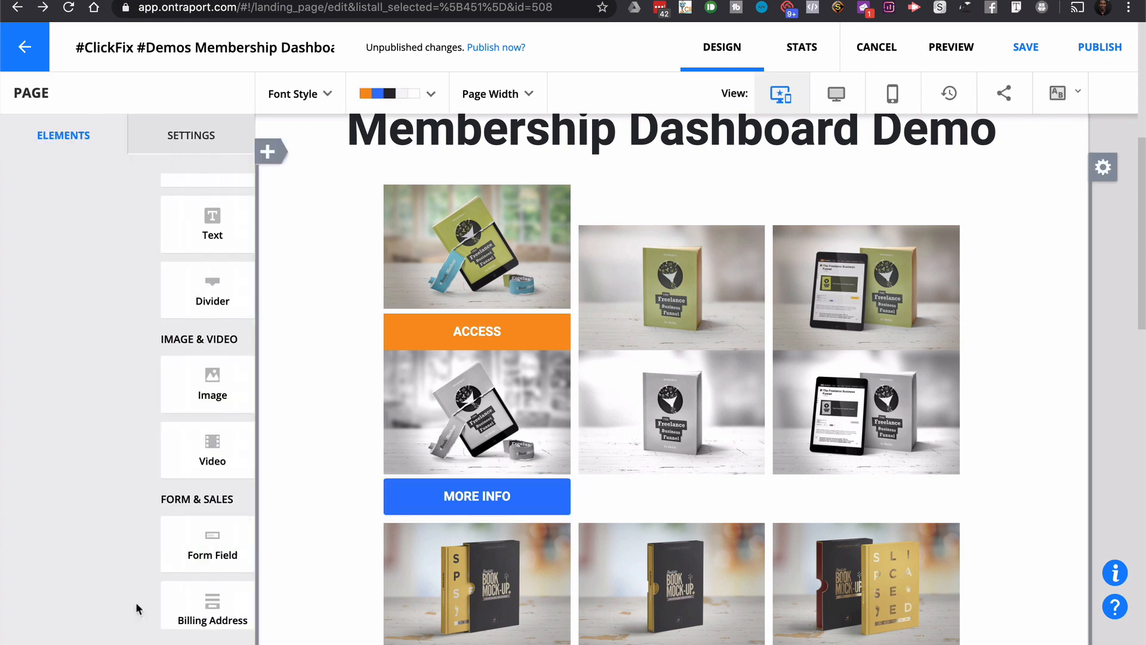
Save and re-publish the dashboard page with the ACCESS and MORE INFO buttons, and close the confirmation
mouse_move(539, 495)
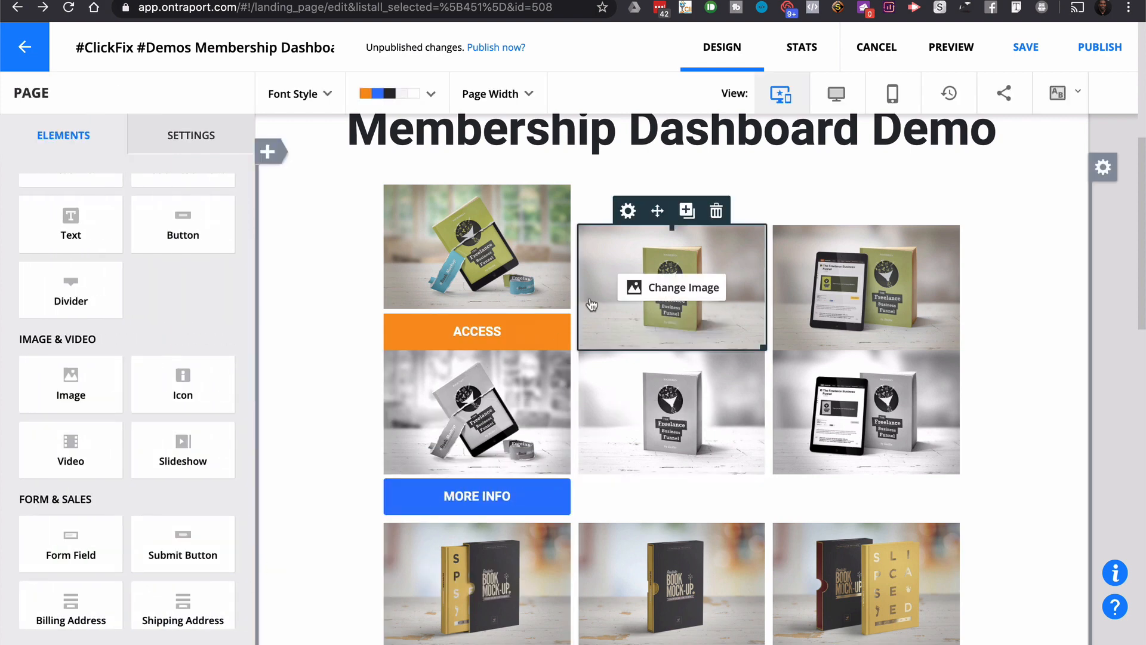
click(1091, 50)
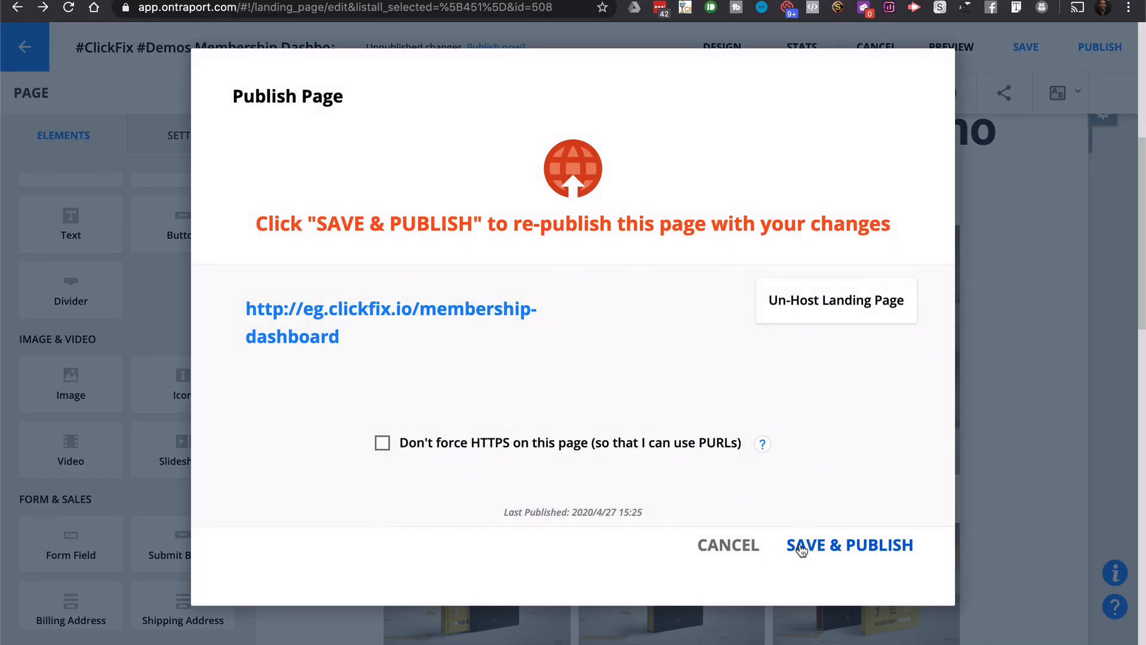
click(853, 546)
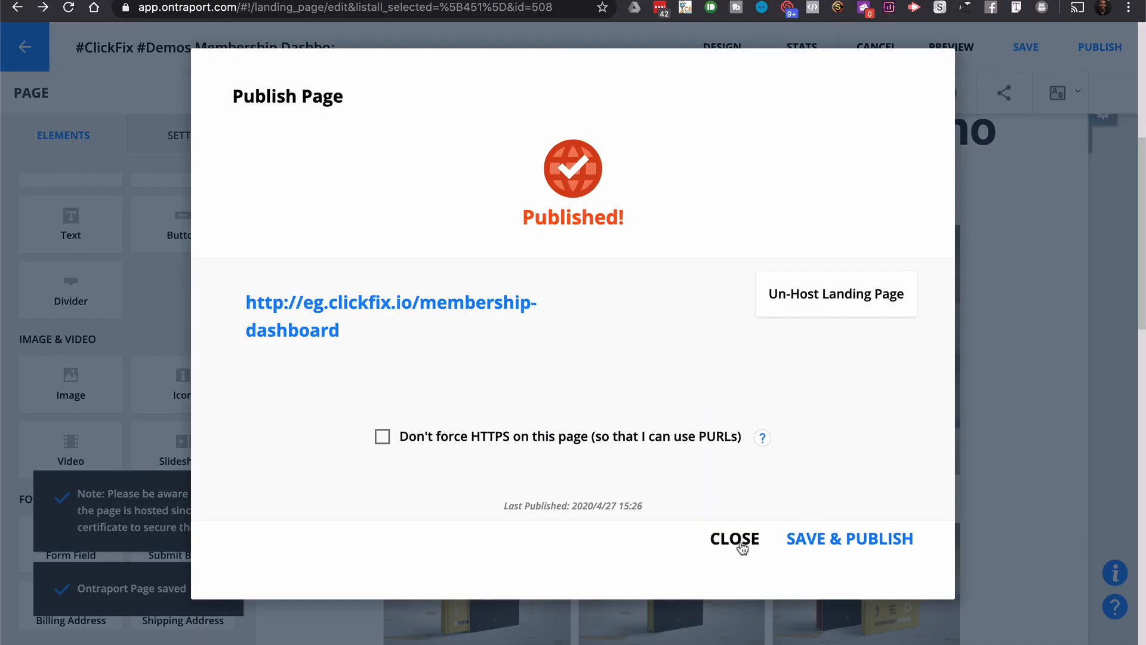
click(746, 545)
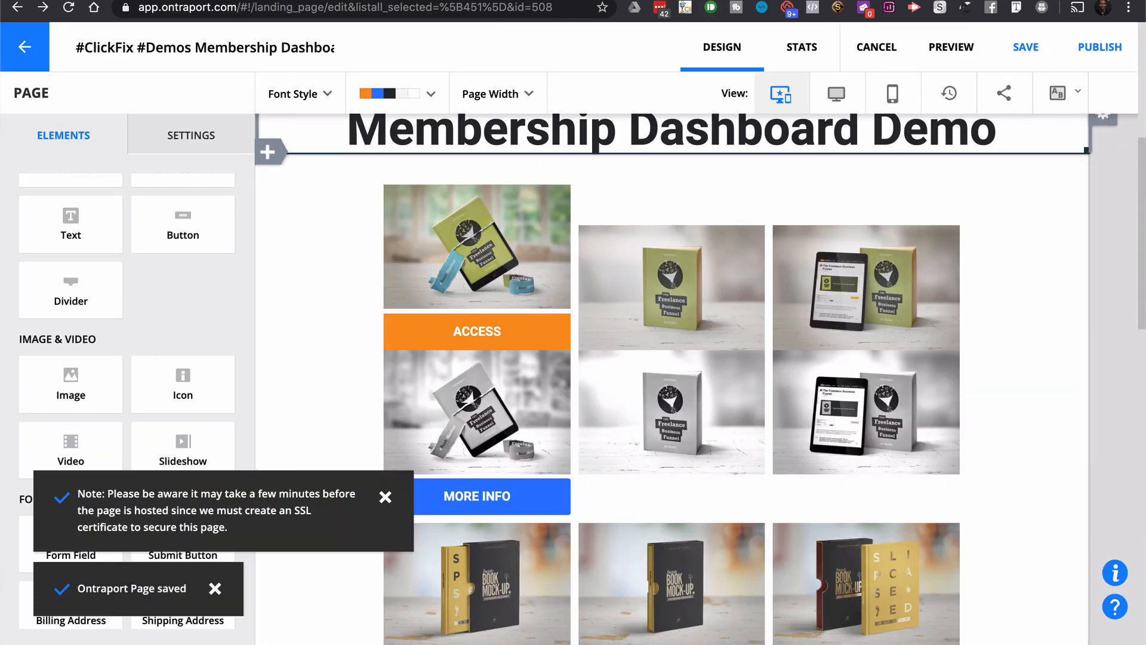
Reload the live membership dashboard and highlight its element IDs to identify the ACCESS and MORE INFO buttons
key(ctrl+Tab)
click(68, 8)
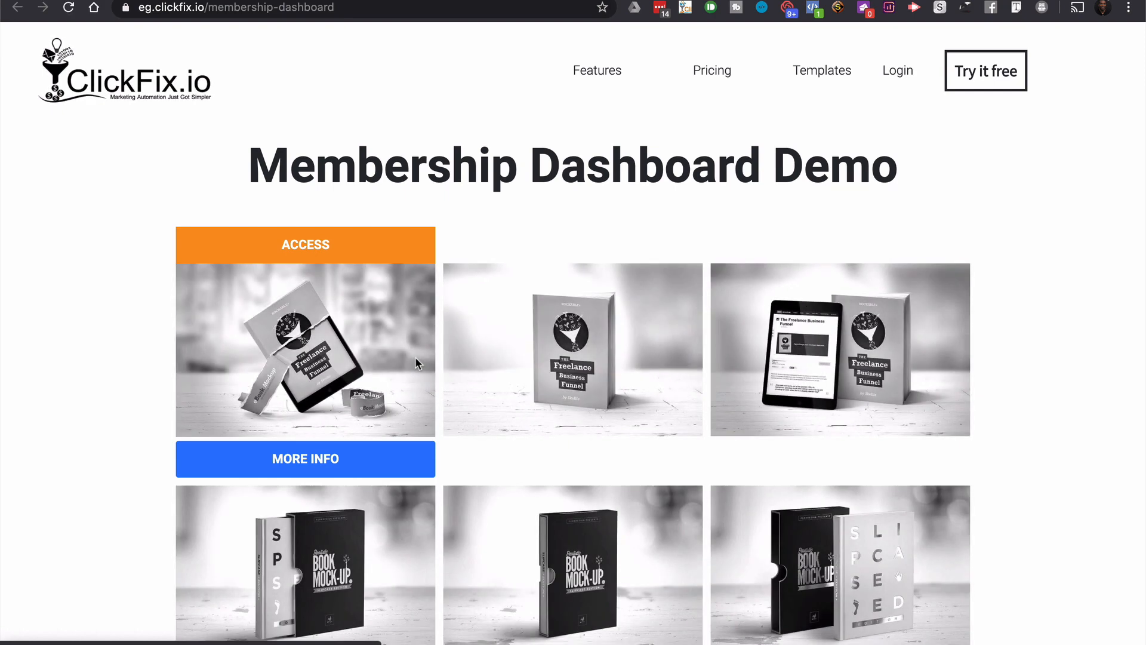
click(686, 7)
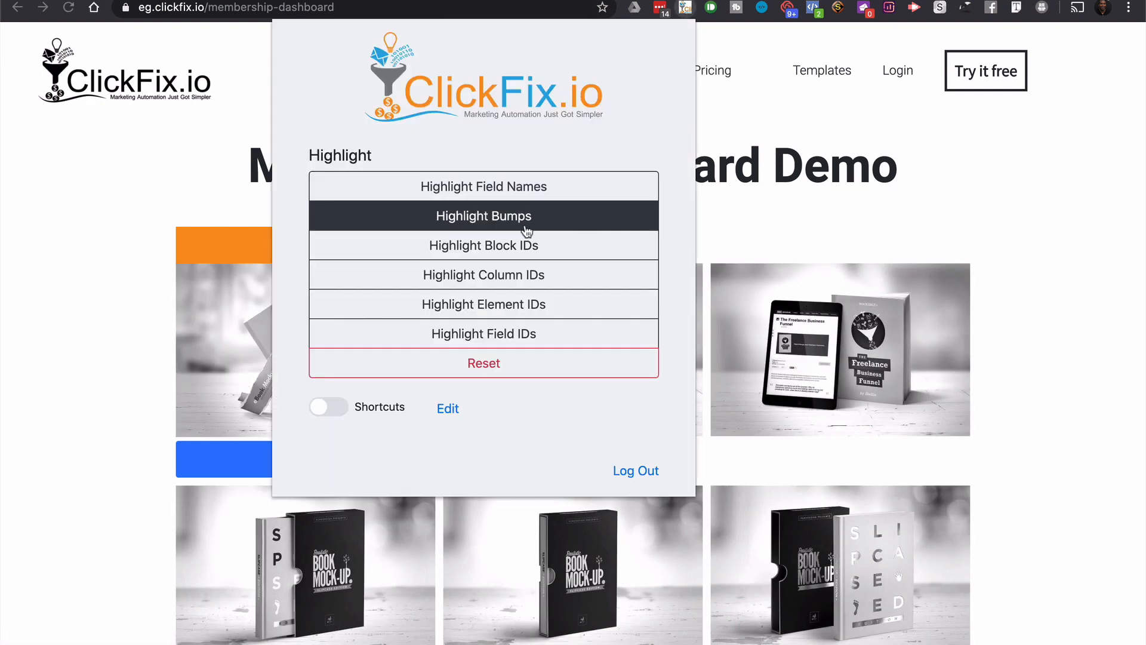
click(525, 304)
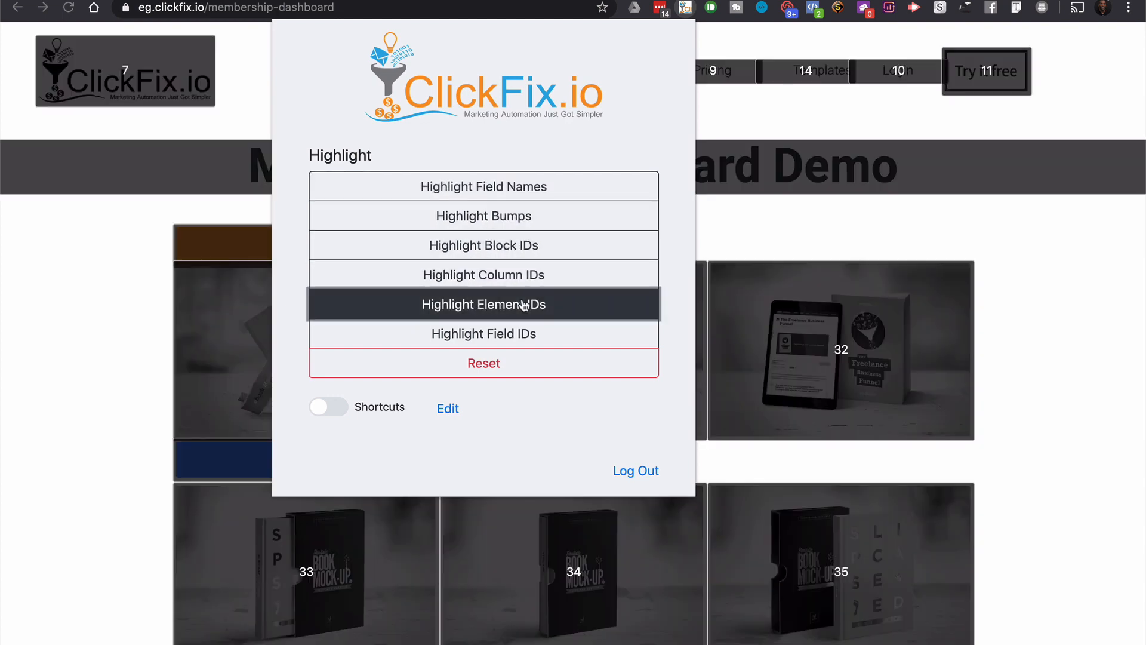
click(95, 293)
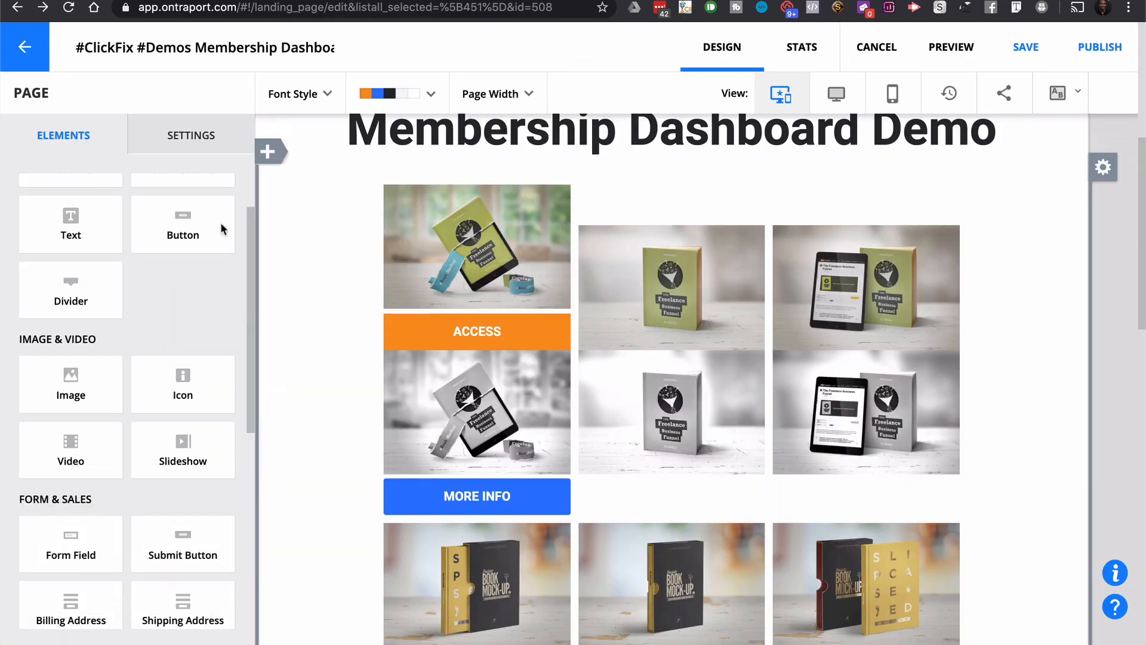
Add element IDs 37 (ACCESS button) and 38 (MORE INFO button) to the Product1 Visibility rules in the page's header code
click(206, 147)
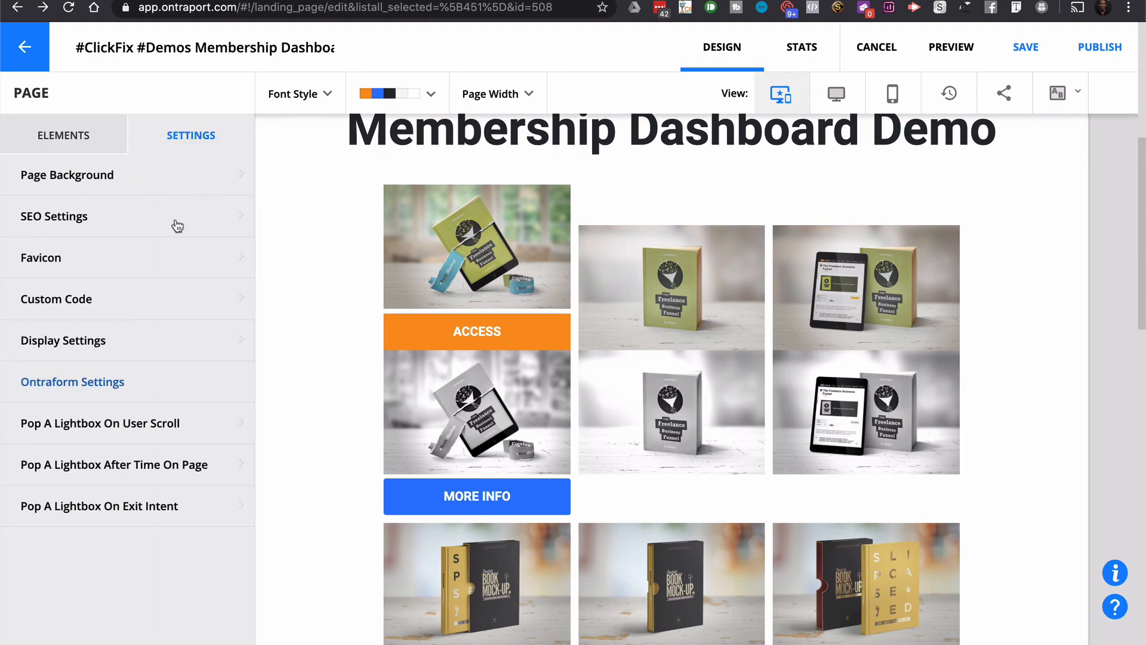
click(149, 296)
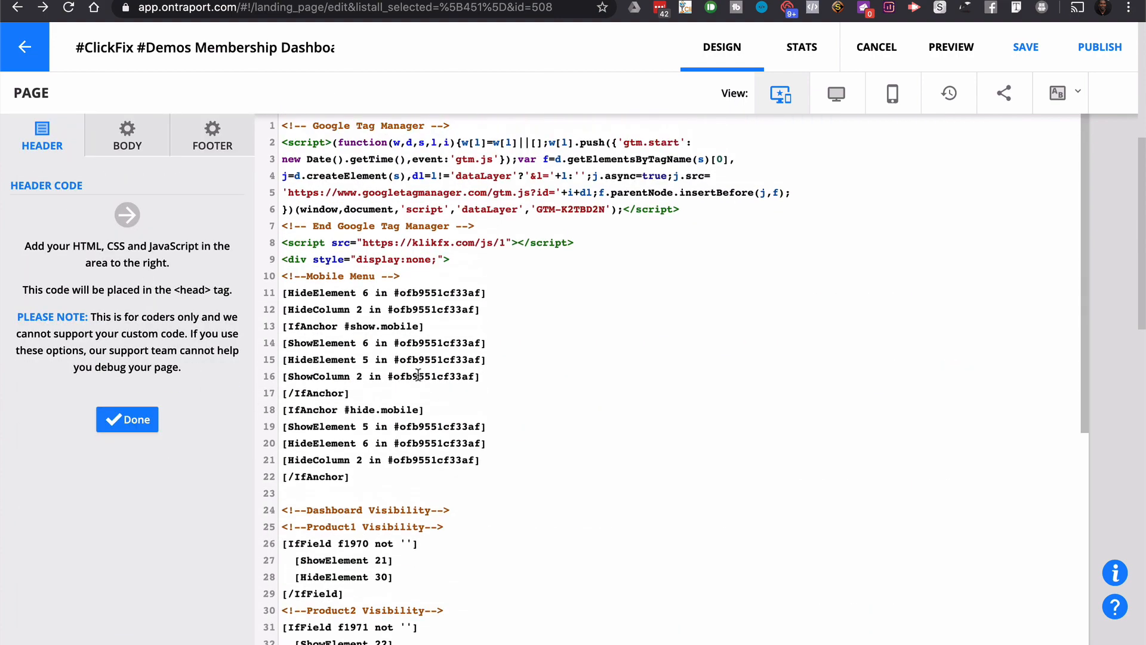
scroll(383, 492, down, 3)
scroll(383, 492, down, 1)
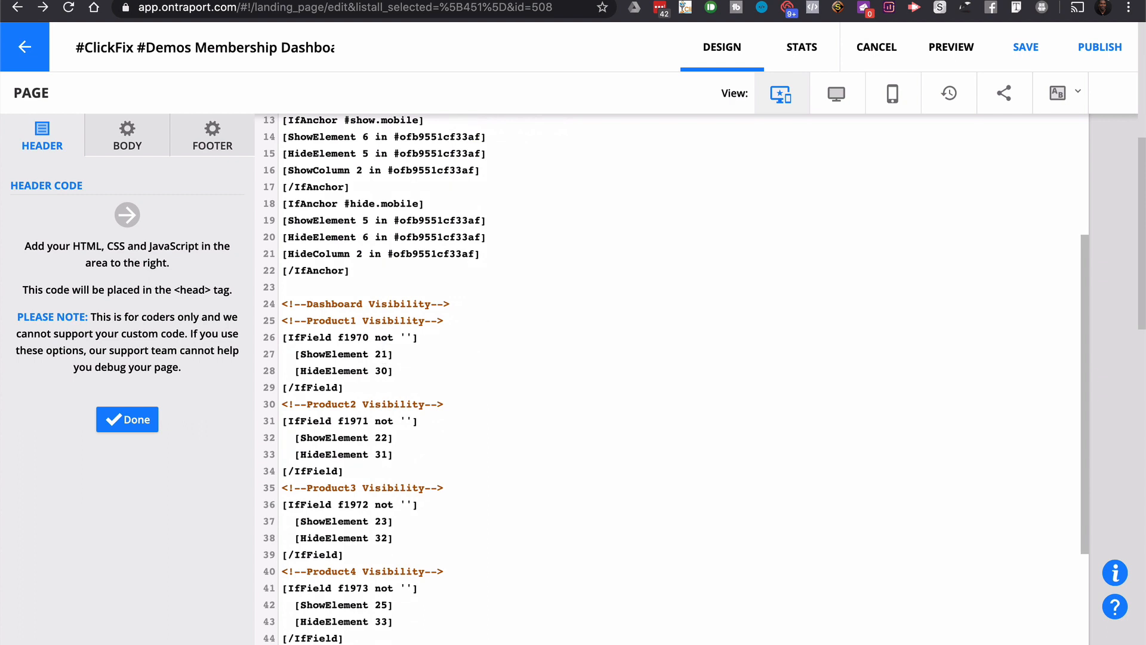
text(37)
text(8)
click(133, 422)
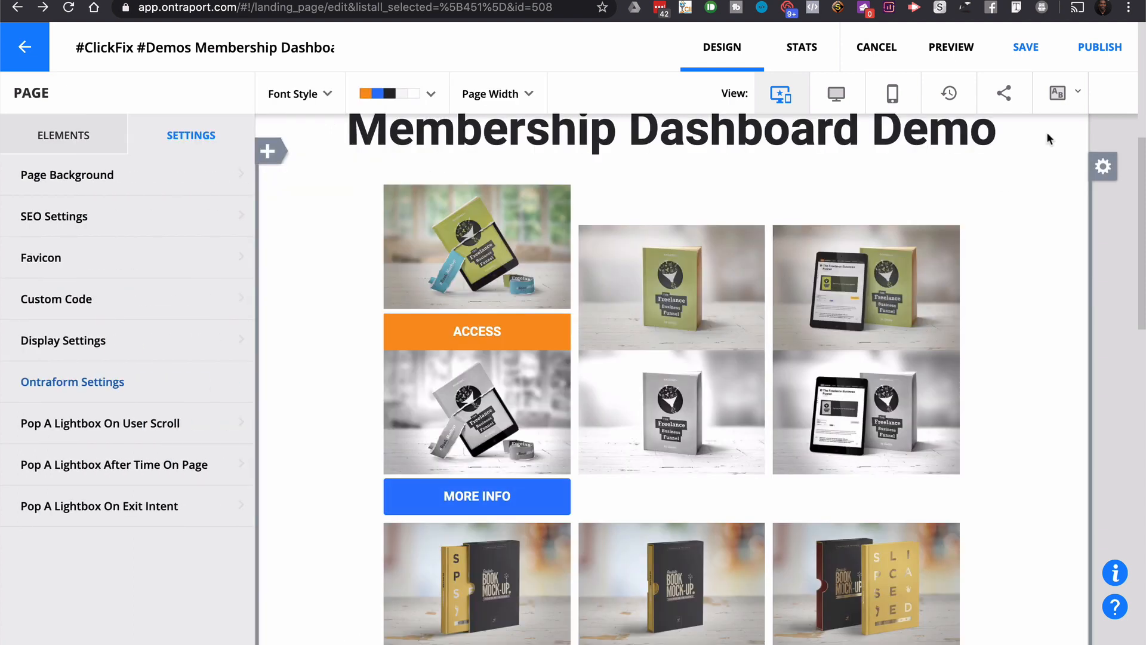
Re-publish the page with the updated header code and reload the live membership dashboard
click(1100, 46)
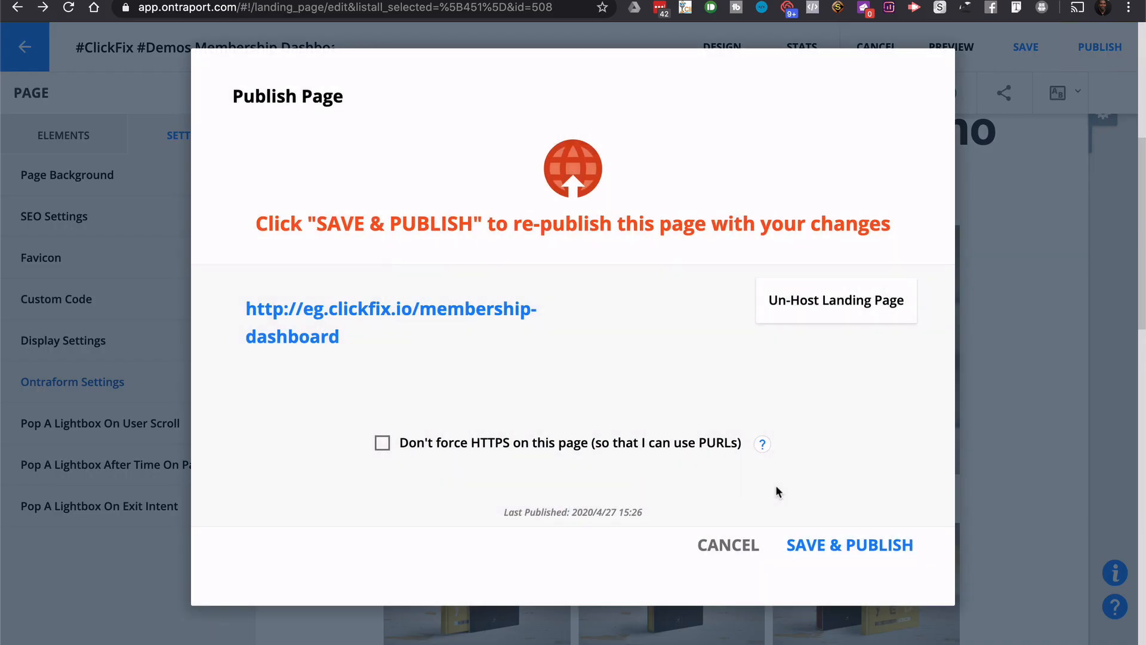
click(826, 540)
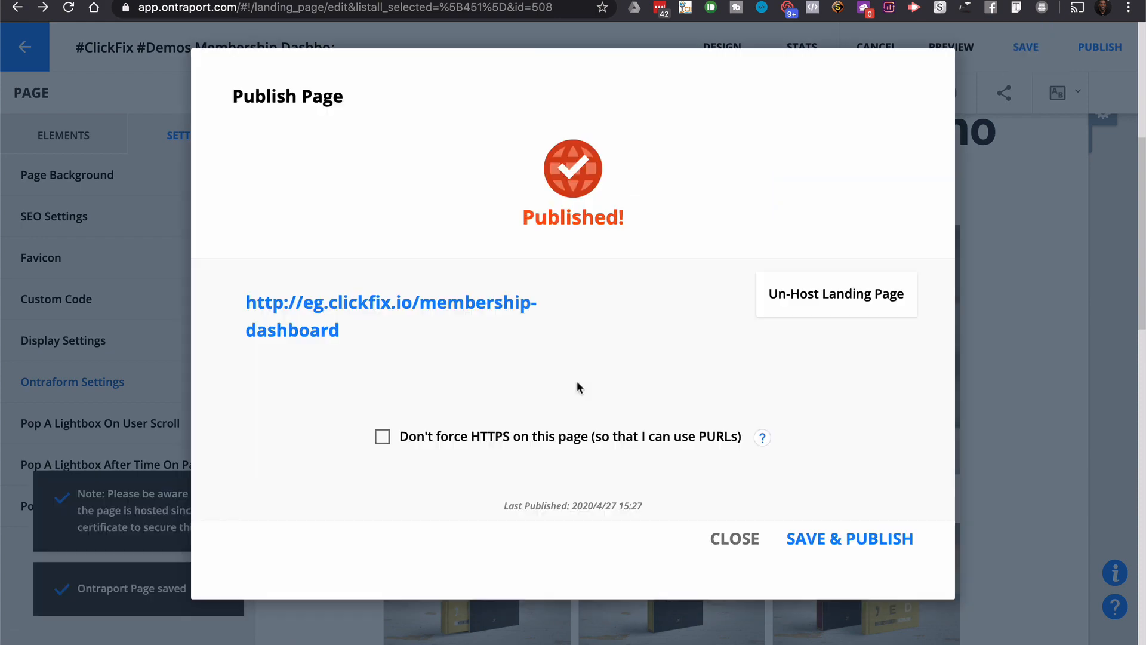
click(725, 537)
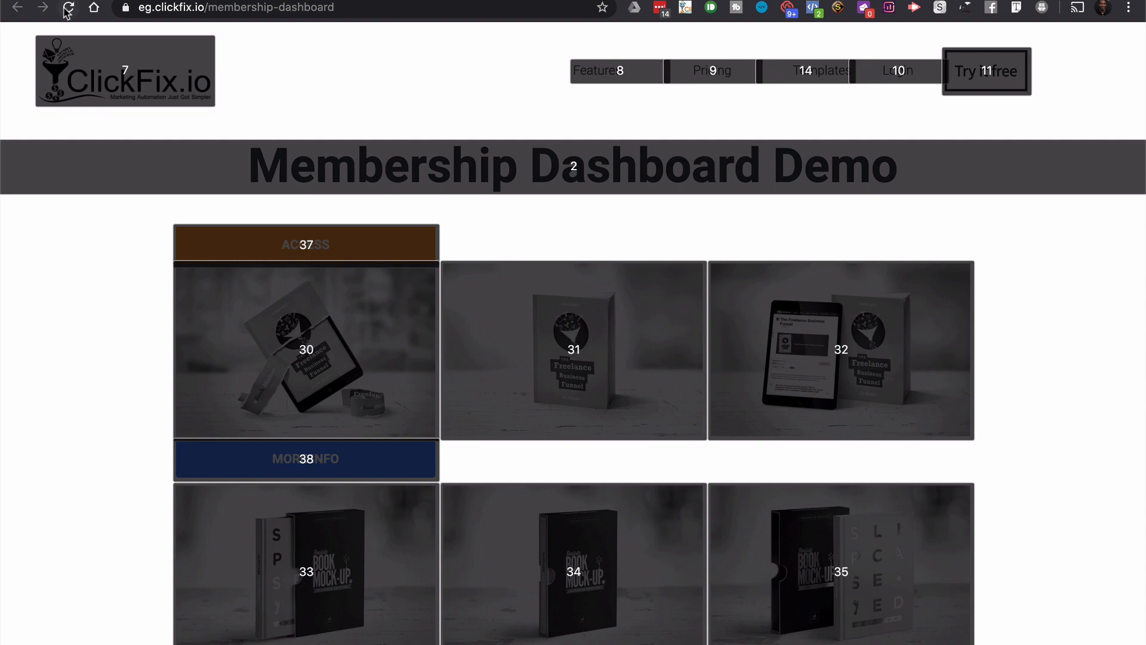
click(68, 11)
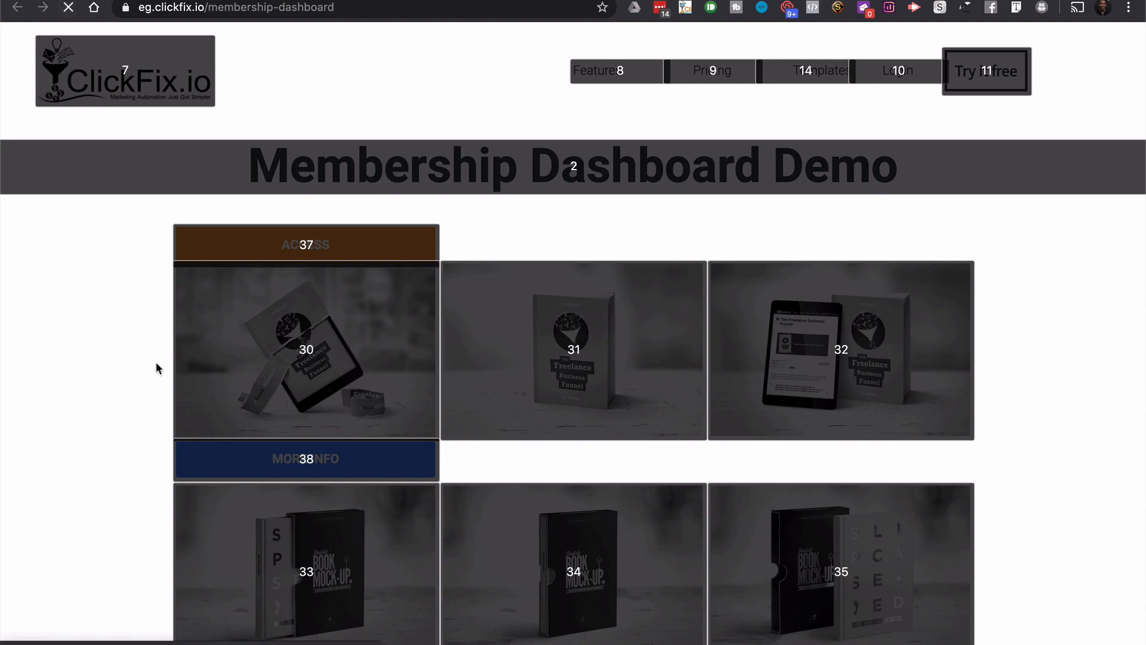
Test the product image and button switch on the live dashboard by entering Y in the Product1 Access field
scroll(328, 353, down, 1)
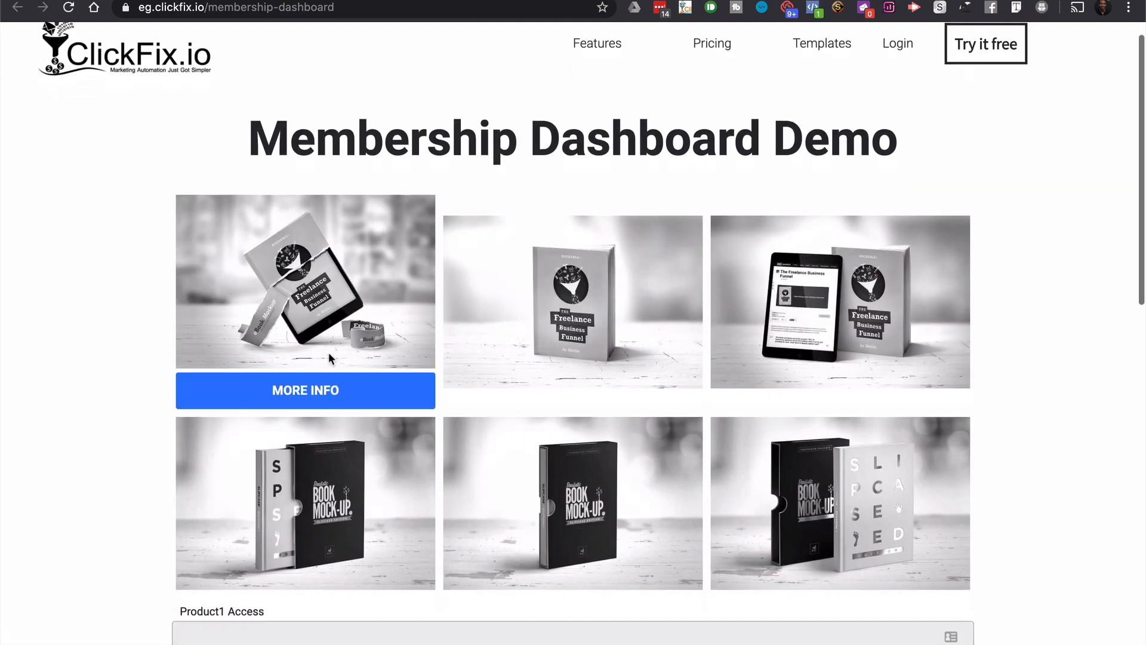
click(279, 590)
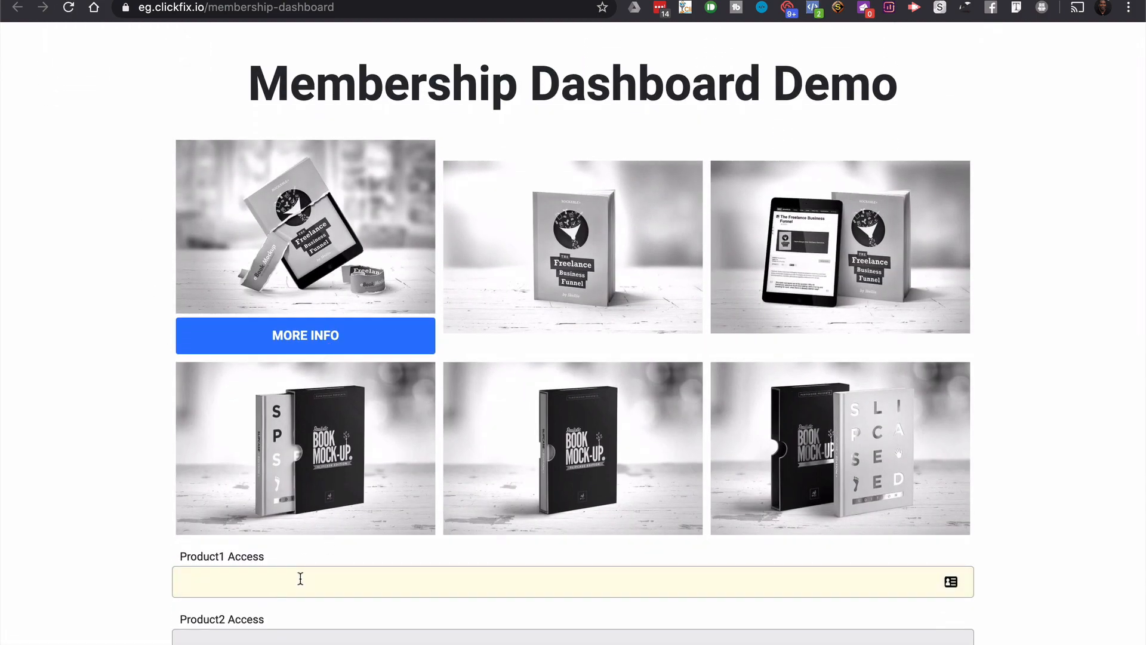
click(330, 404)
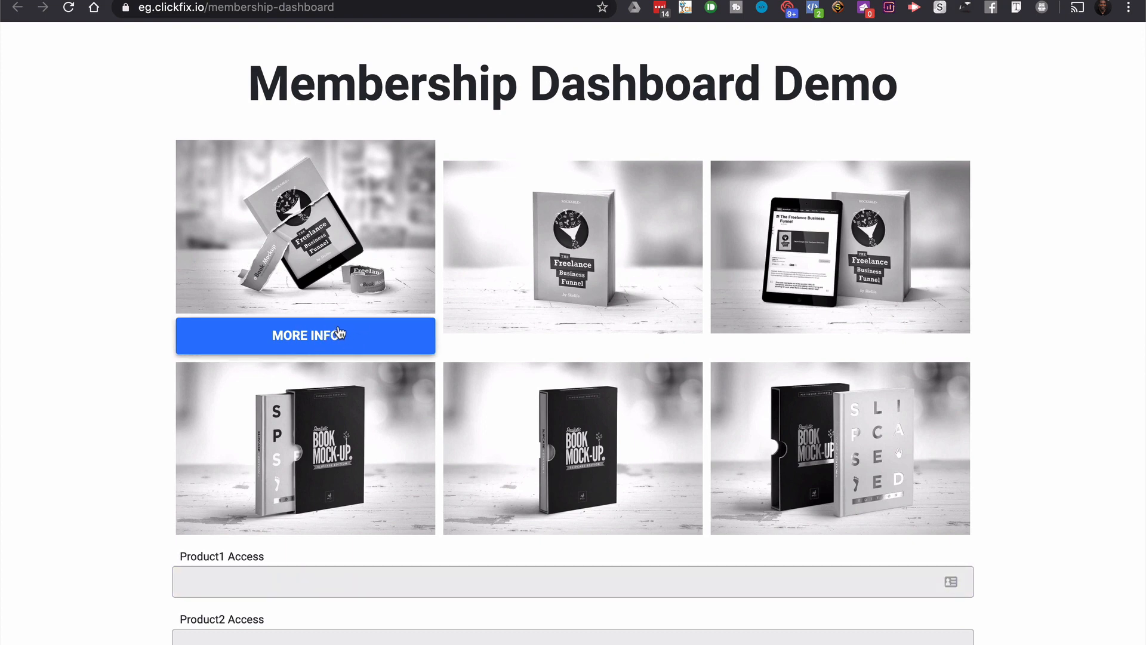
click(304, 583)
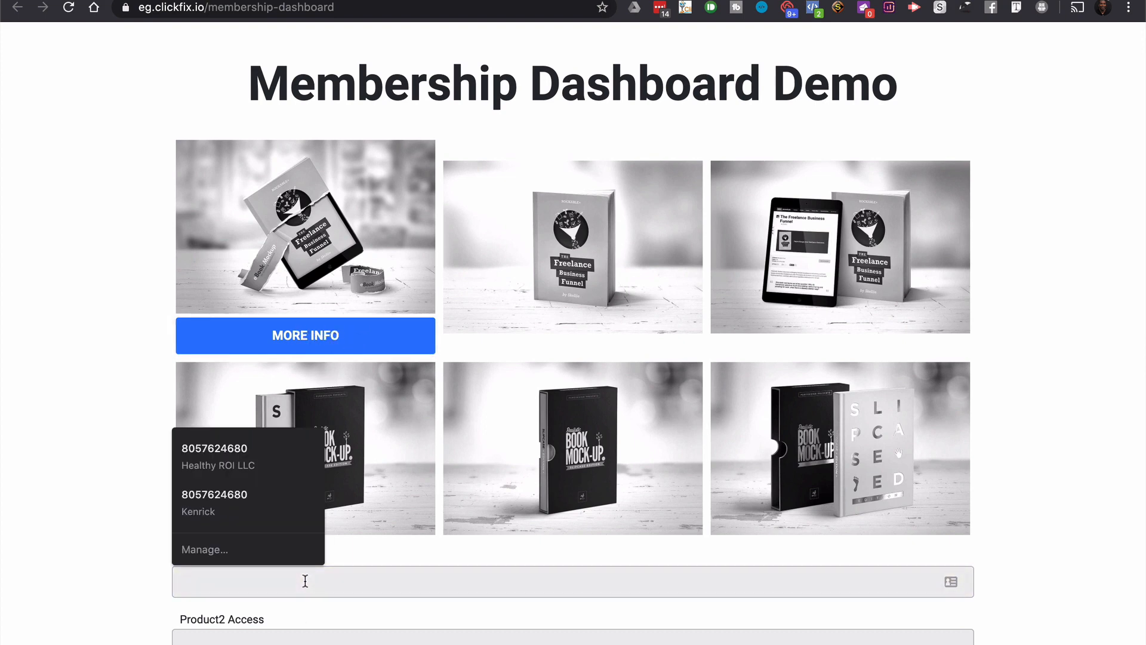
text(Y)
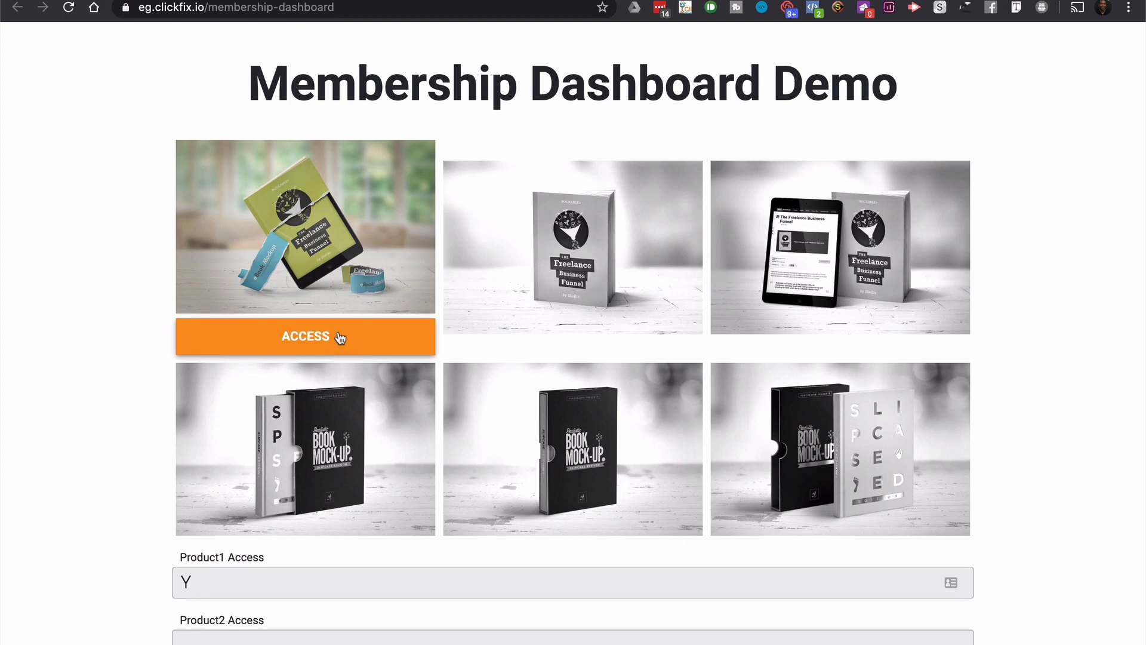
Test the Product1 Access field with the full word YES and with lowercase yes, clearing the field after the entries
click(210, 587)
text(ES)
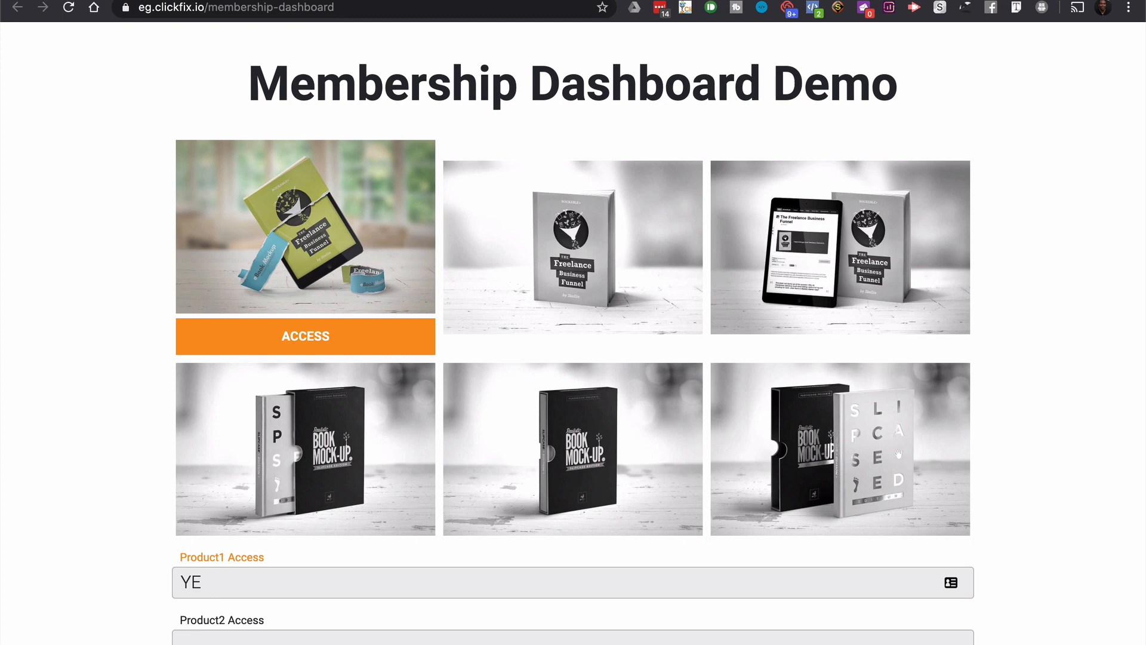
key(BackSpace)
key(BackSpace)
text(yes)
key(BackSpace)
key(BackSpace)
key(BackSpace)
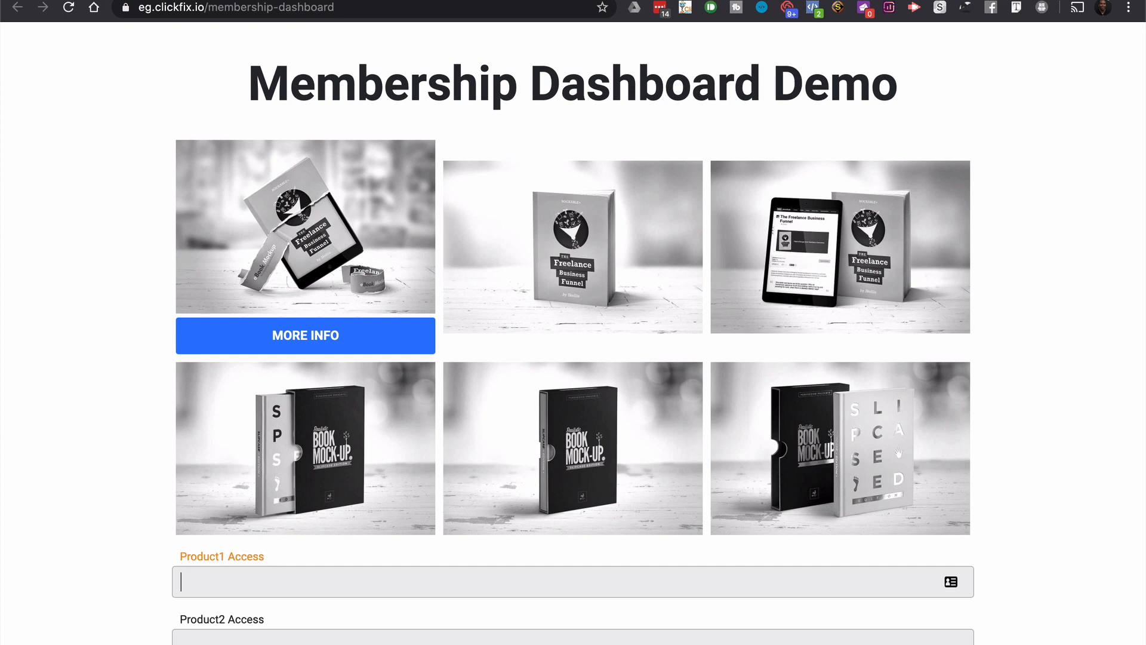
Test the Product1 Access field with the single letters x and k, and leave the field empty
text(x)
key(BackSpace)
text(k)
key(BackSpace)
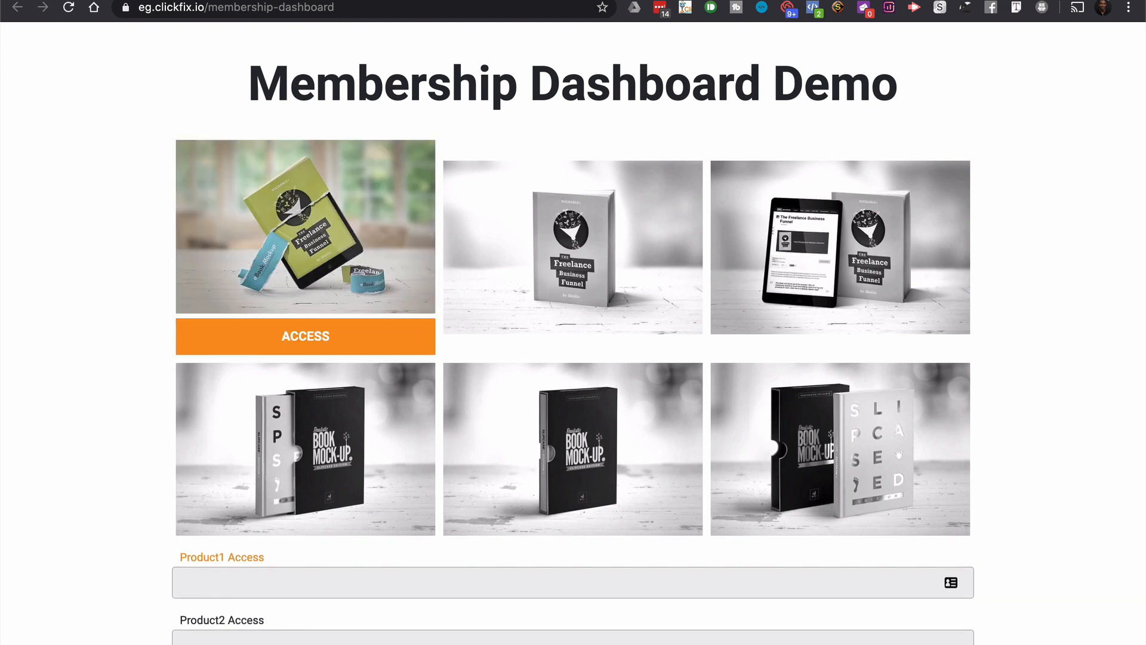
click(114, 568)
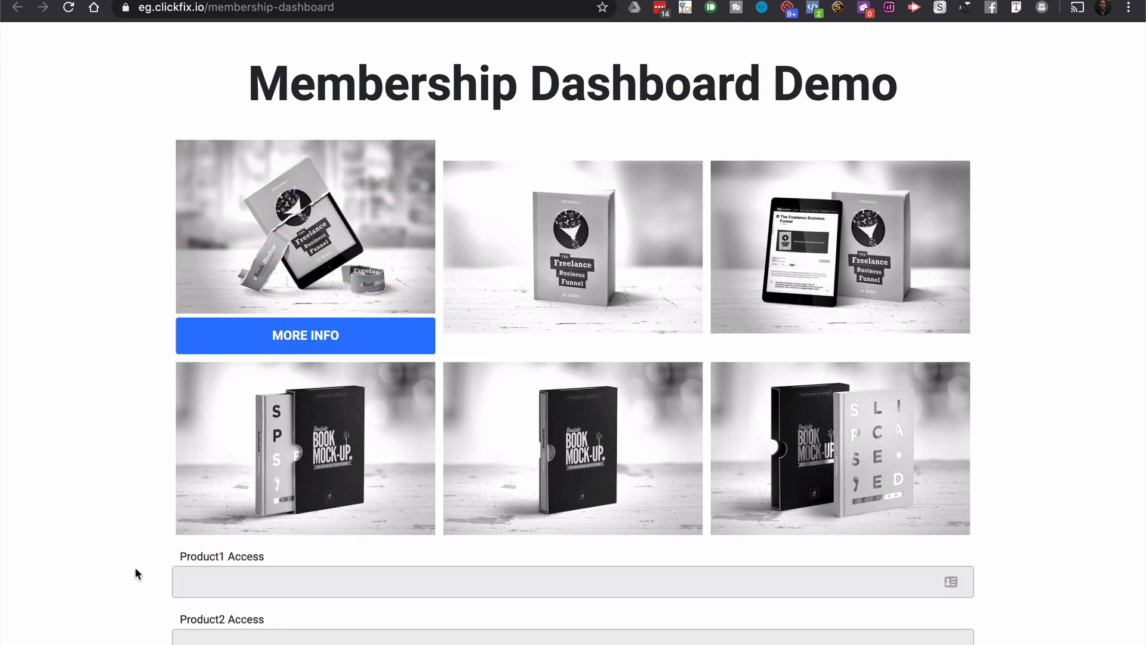